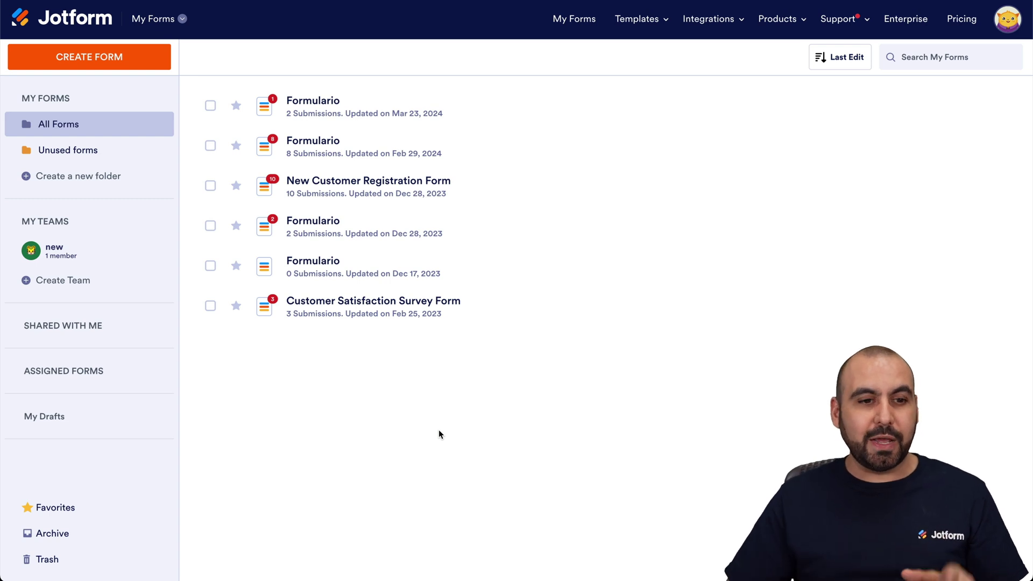
Step: Create a new form from scratch using the one-page Classic Form layout
left_click(132, 66)
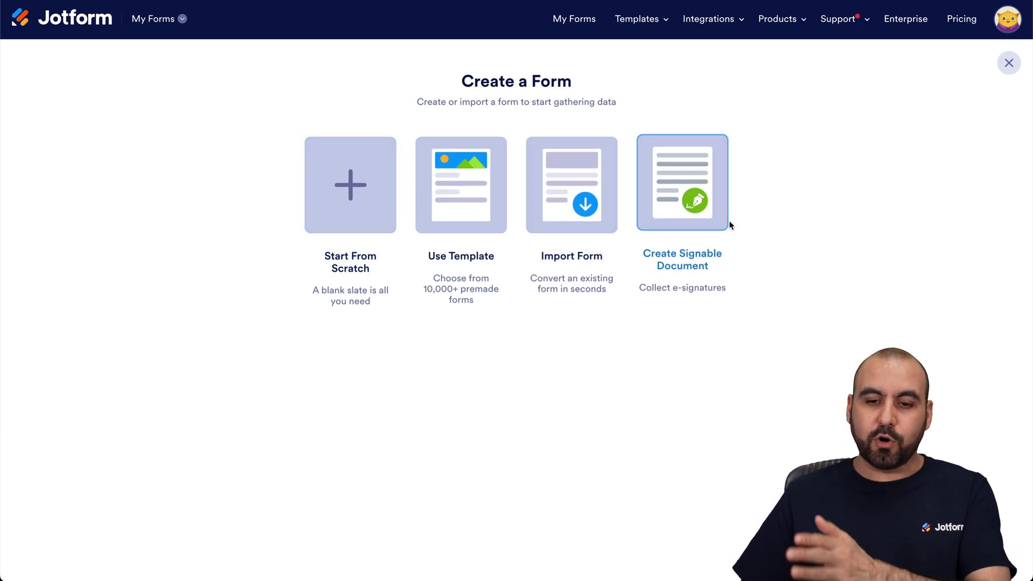
left_click(380, 204)
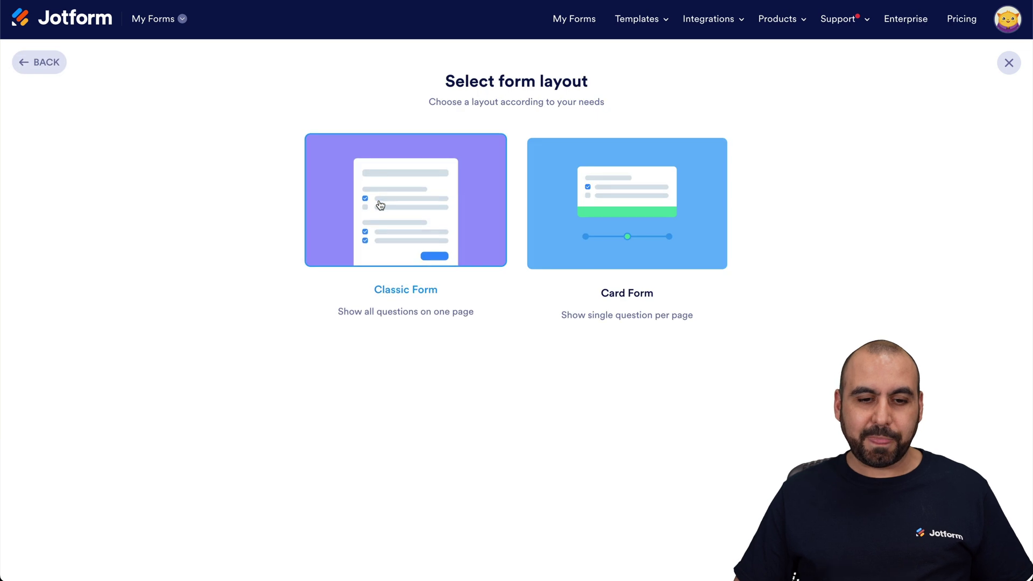
left_click(419, 226)
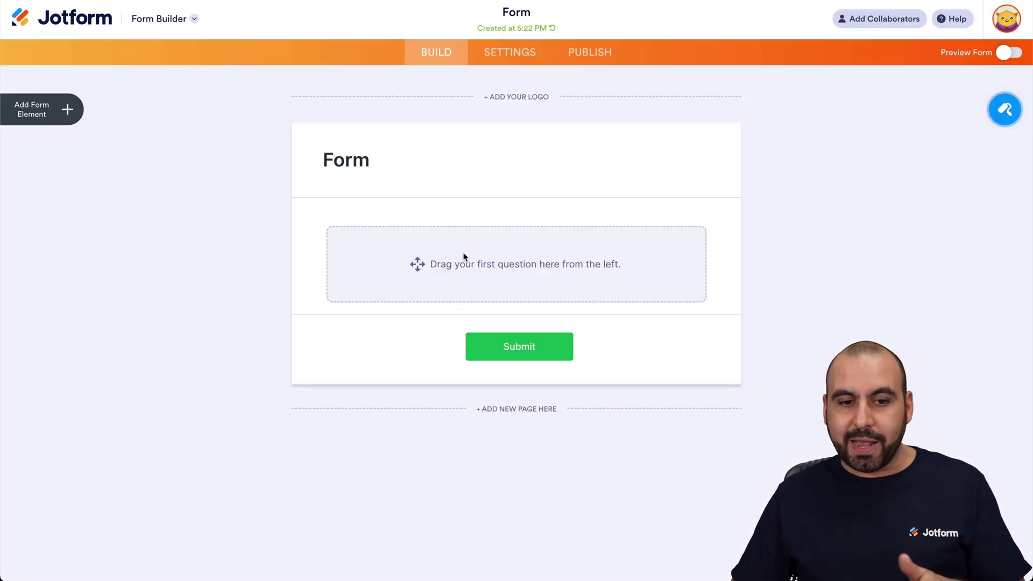
Step: Drag a Fill in the Blank element from Form Elements onto the empty form
left_click(67, 110)
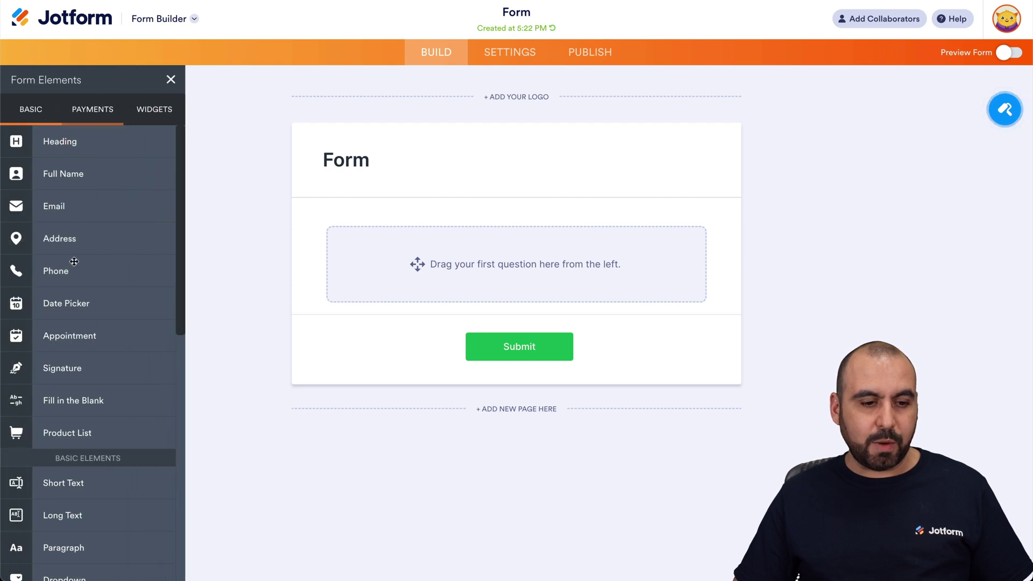
left_click_drag(76, 395, 467, 269)
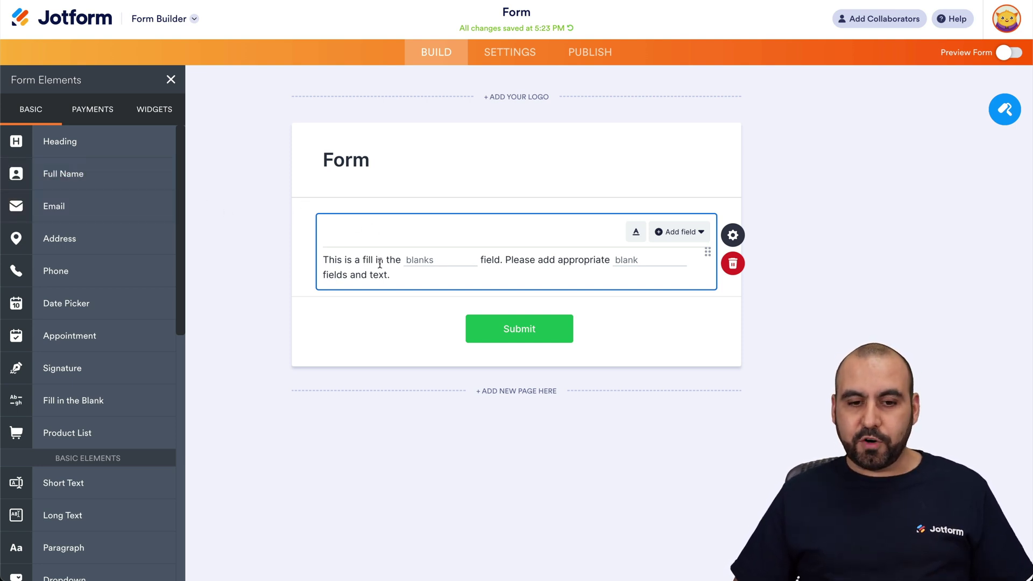
Step: Replace the opening words 'This is a fill in the' with 'Provide your name'
left_click(755, 242)
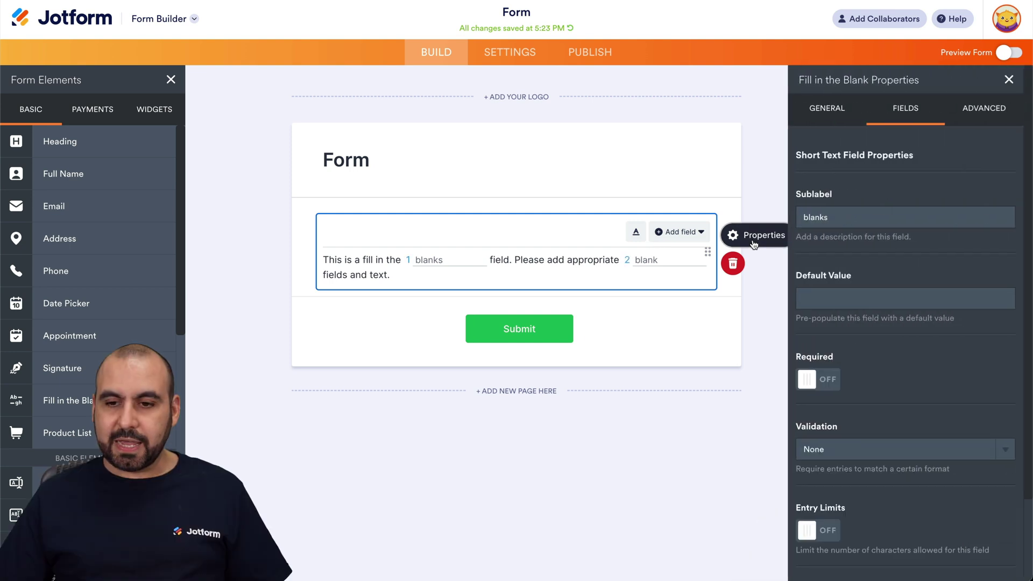
left_click(907, 107)
mouse_move(880, 150)
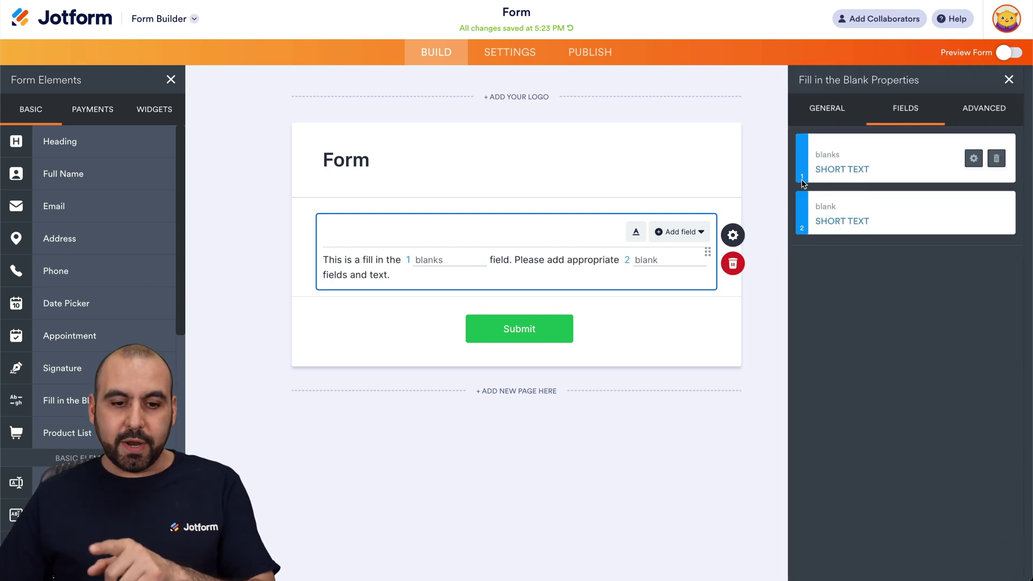
left_click(627, 261)
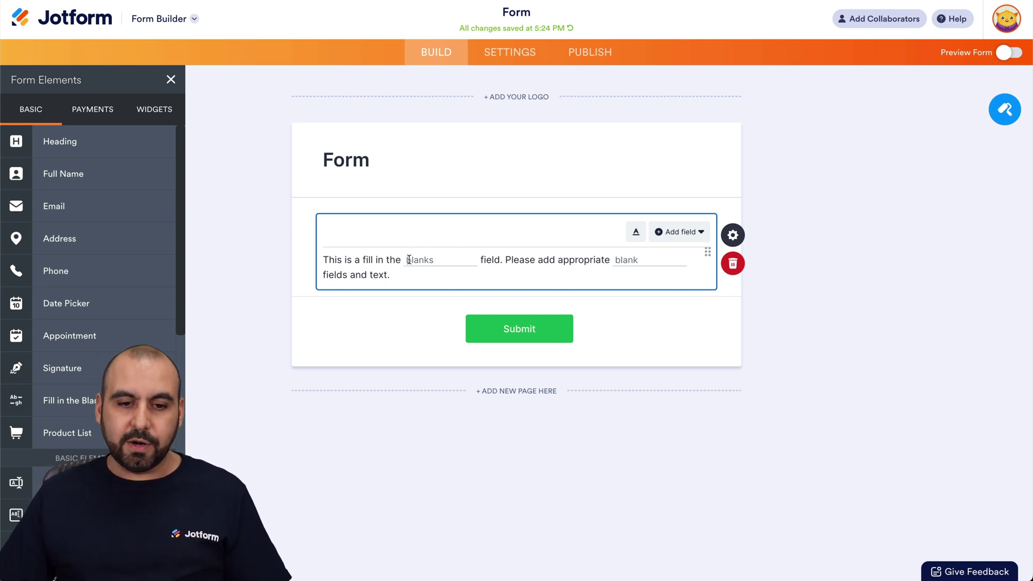
left_click_drag(403, 260, 322, 259)
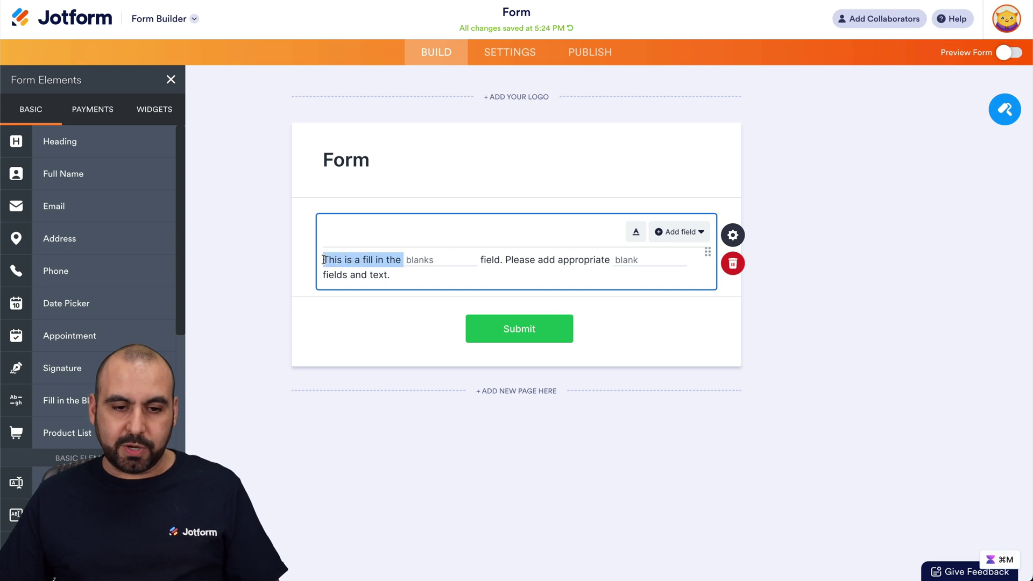
type("Provide your name")
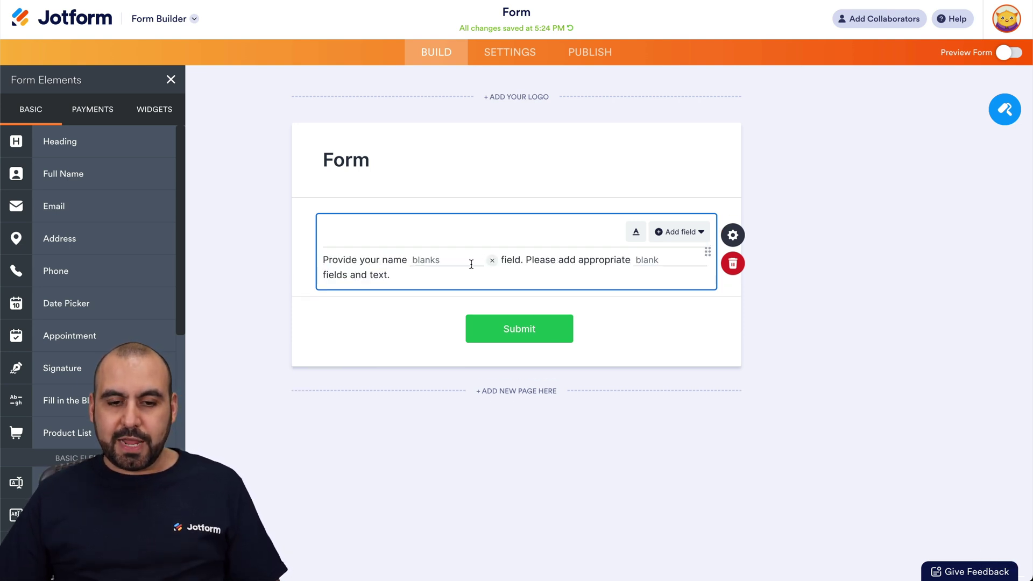
Step: Open the first blank's settings from the question's Fields list
left_click(741, 234)
left_click(910, 105)
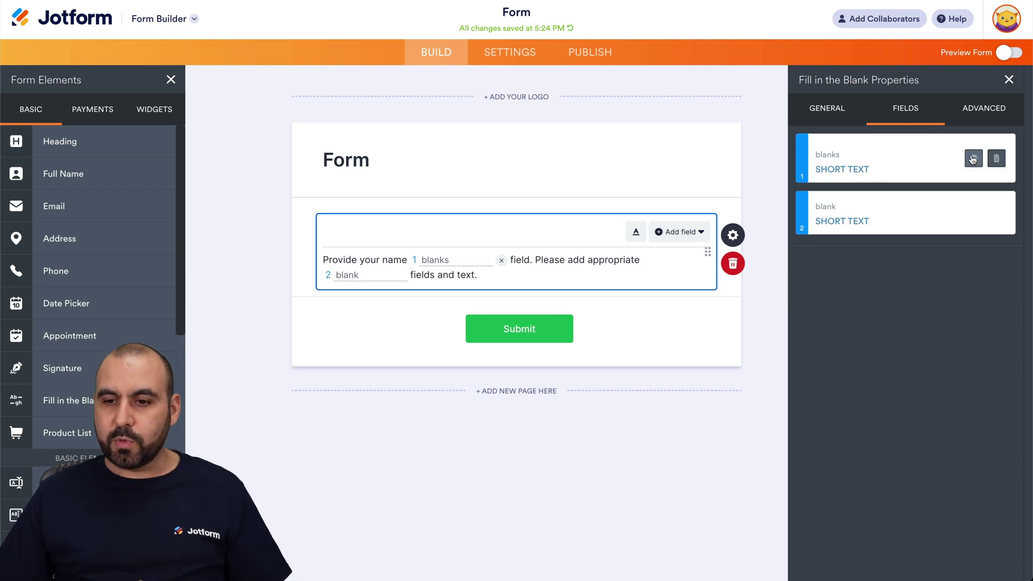
left_click(973, 158)
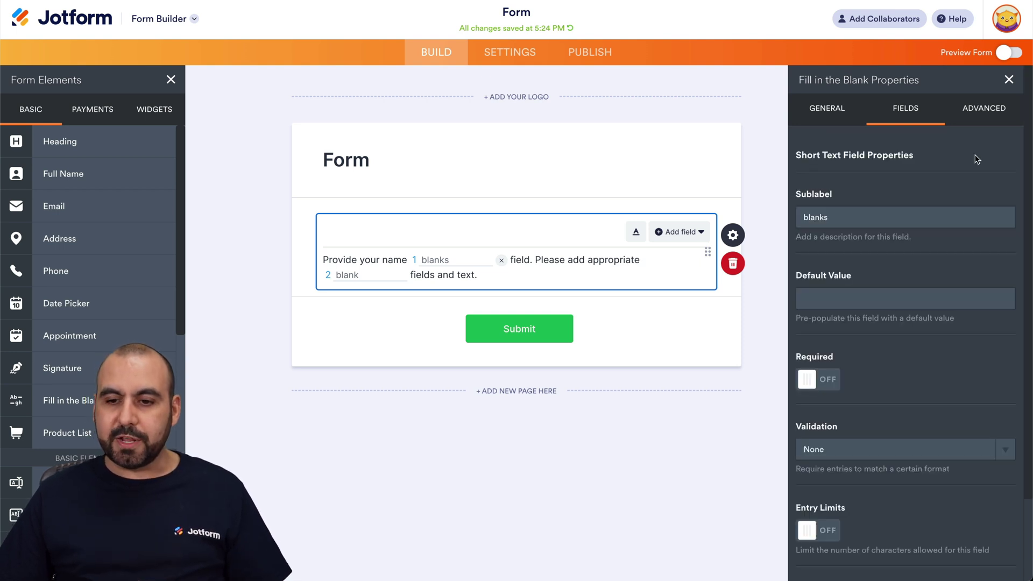
Step: Change the first blank's sublabel from 'blanks' to 'name'
double_click(843, 217)
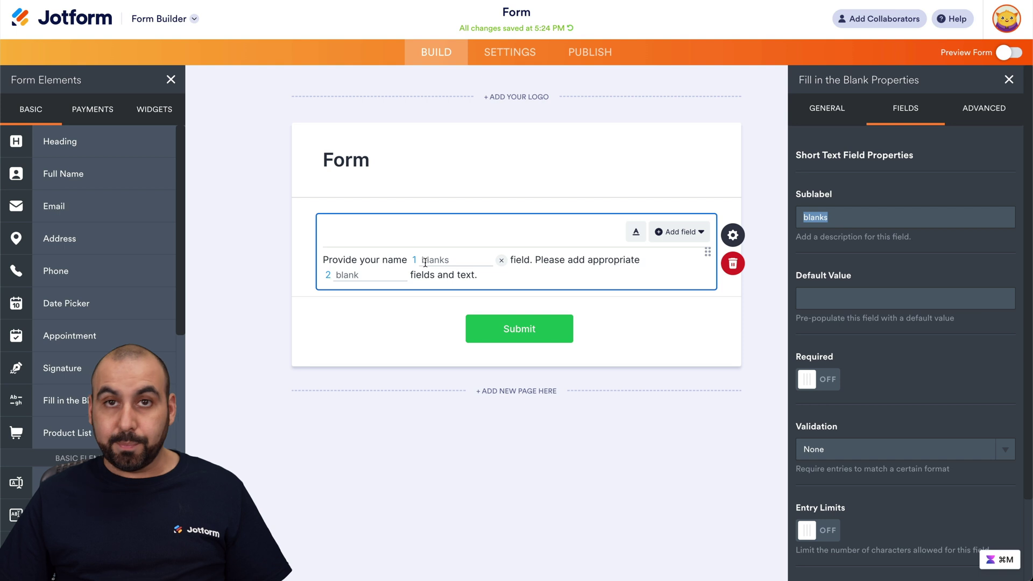
type("name")
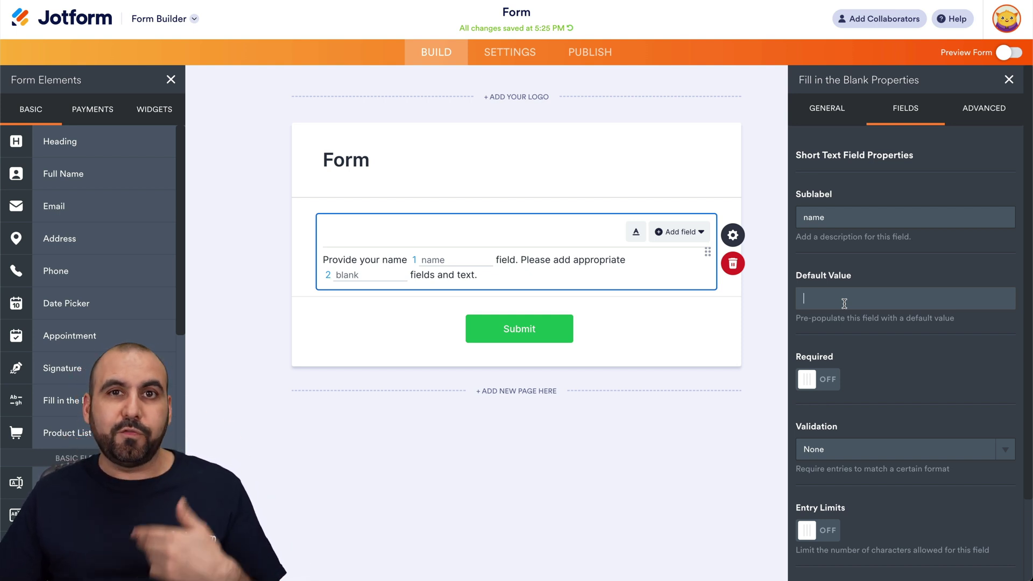
scroll(844, 304, "down", 2)
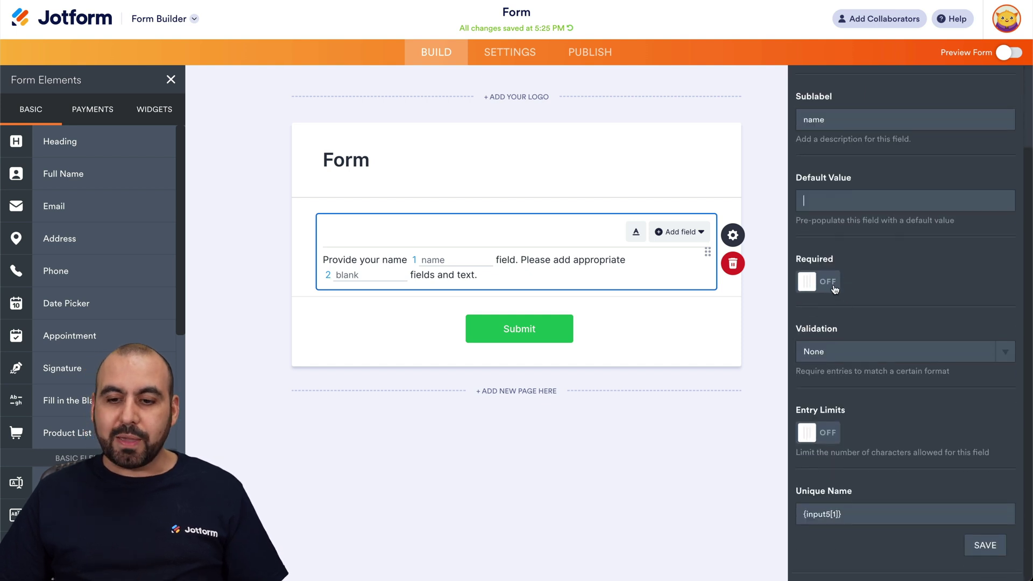
Step: Make the name blank required and Alphabetic-only, with entry limits of 2 to 20 characters
left_click(827, 282)
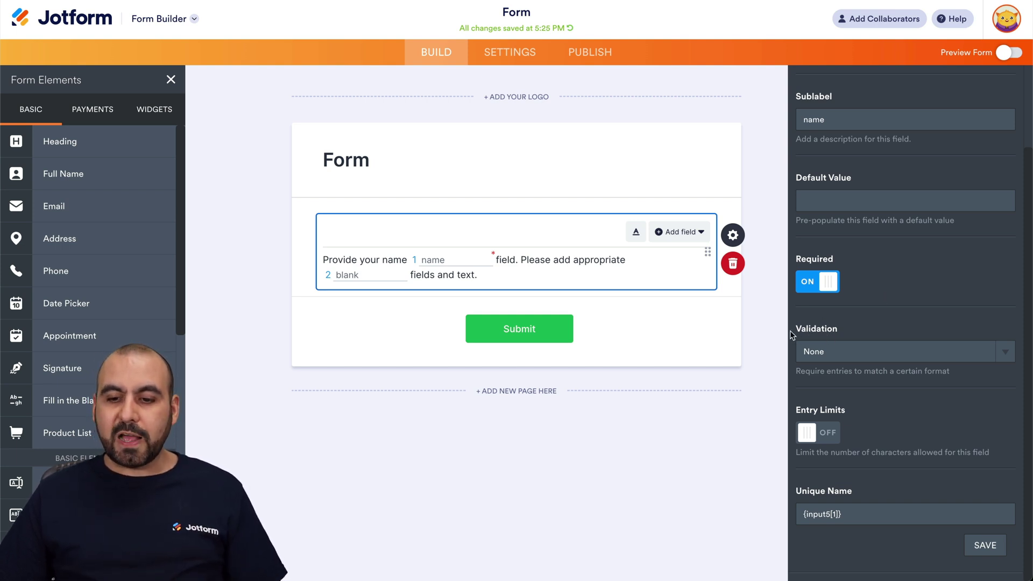
left_click(891, 353)
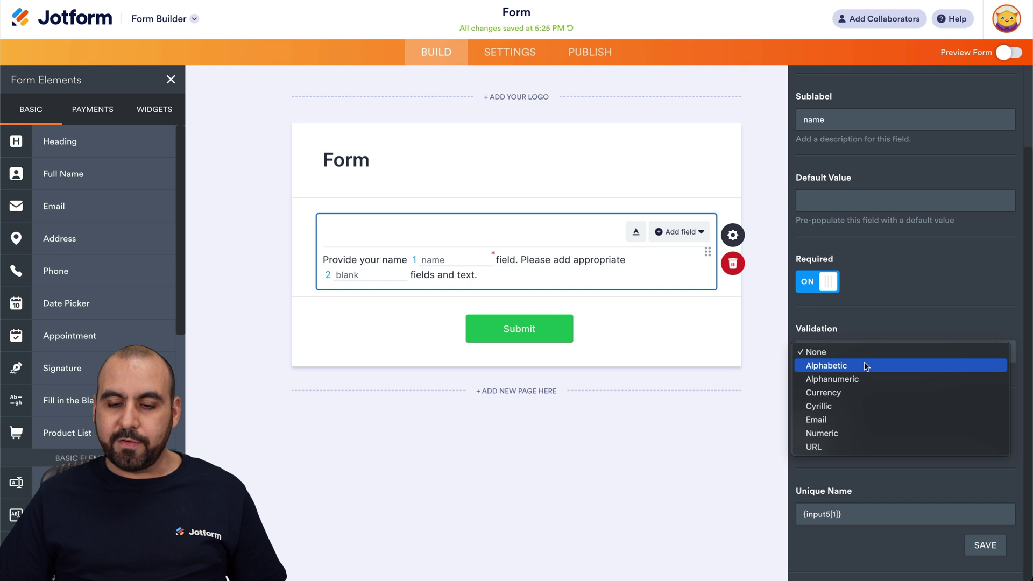
left_click(865, 365)
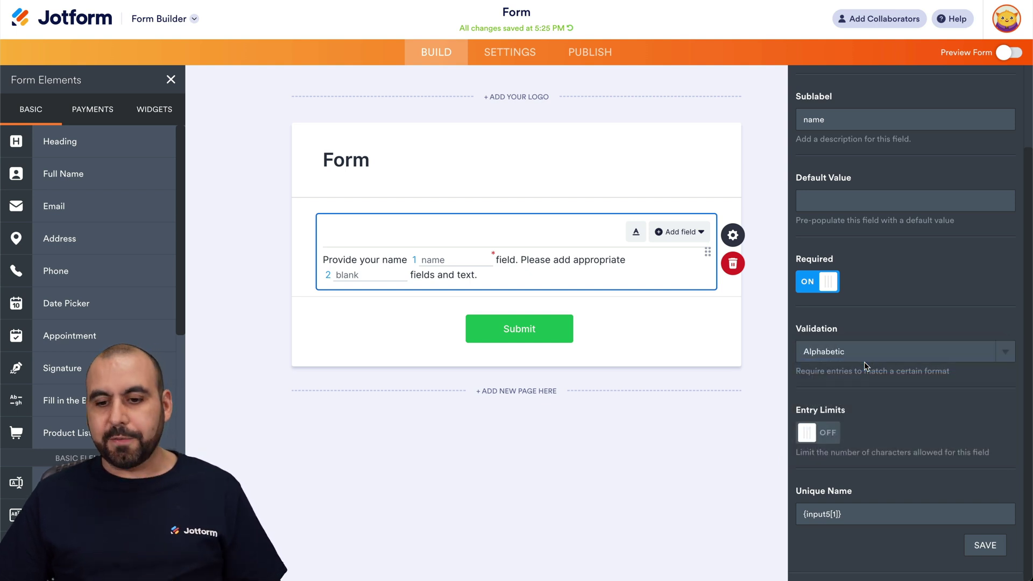
left_click(806, 431)
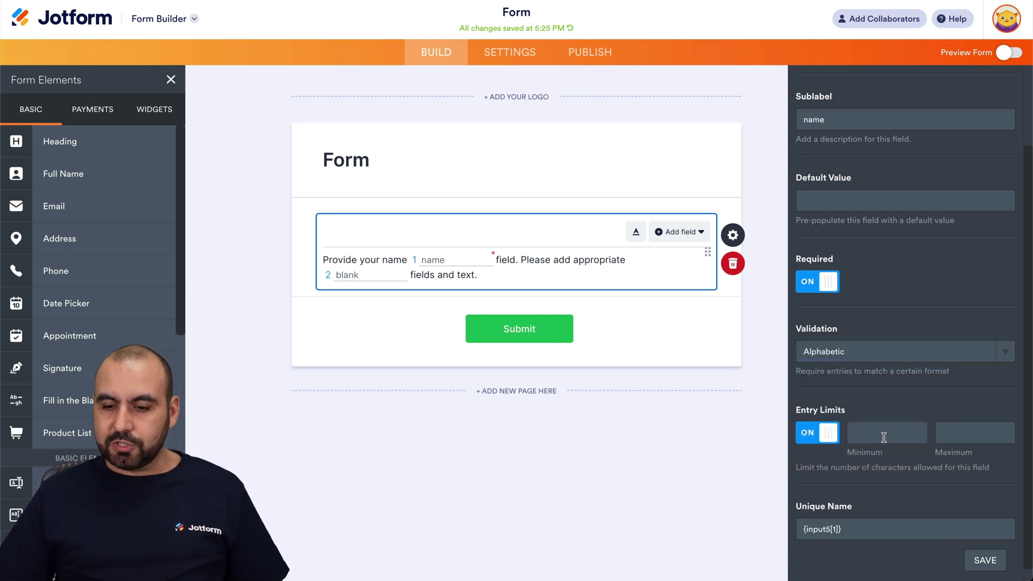
type("2")
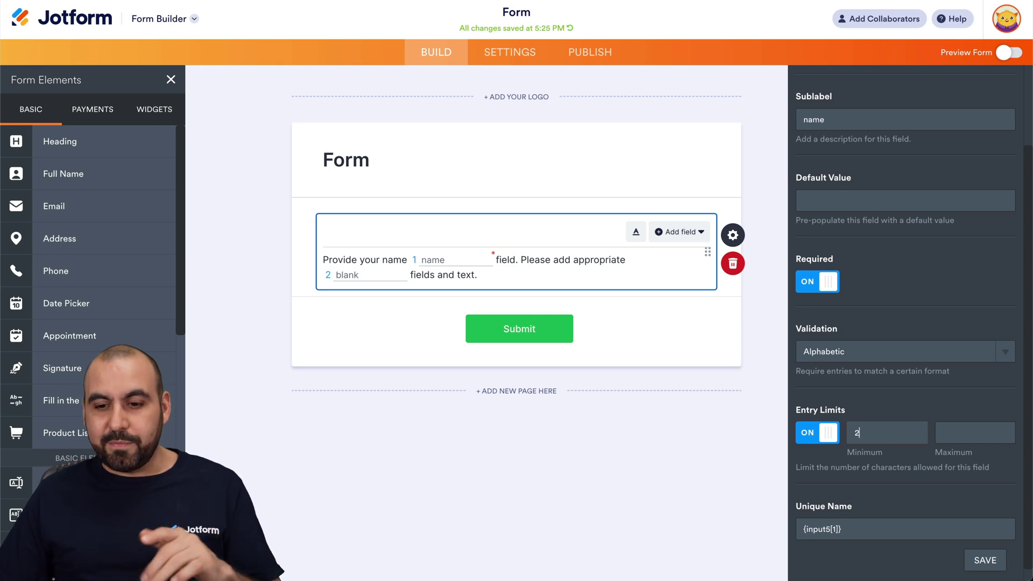
type("20")
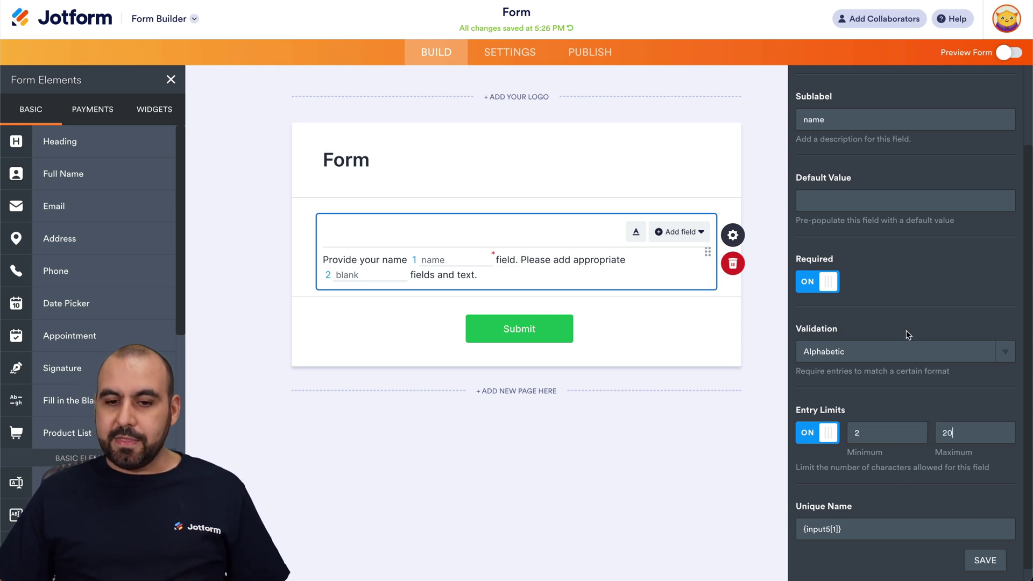
scroll(909, 335, "up", 2)
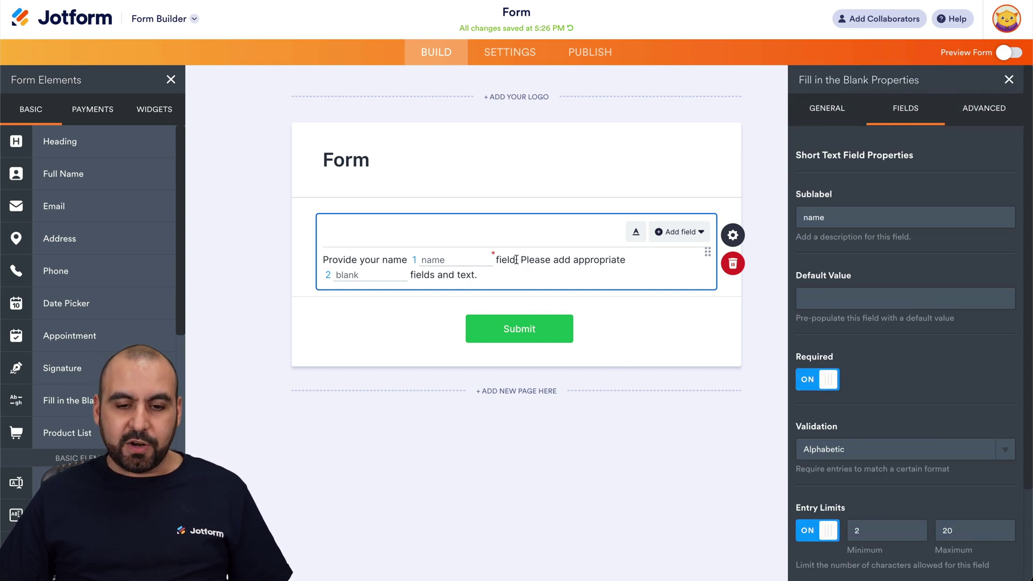
Step: Delete 'field' and reword 'Please add appropriate' to 'Please add your phone number'
key("BackSpace")
key("BackSpace")
key("BackSpace")
key("BackSpace")
key("BackSpace")
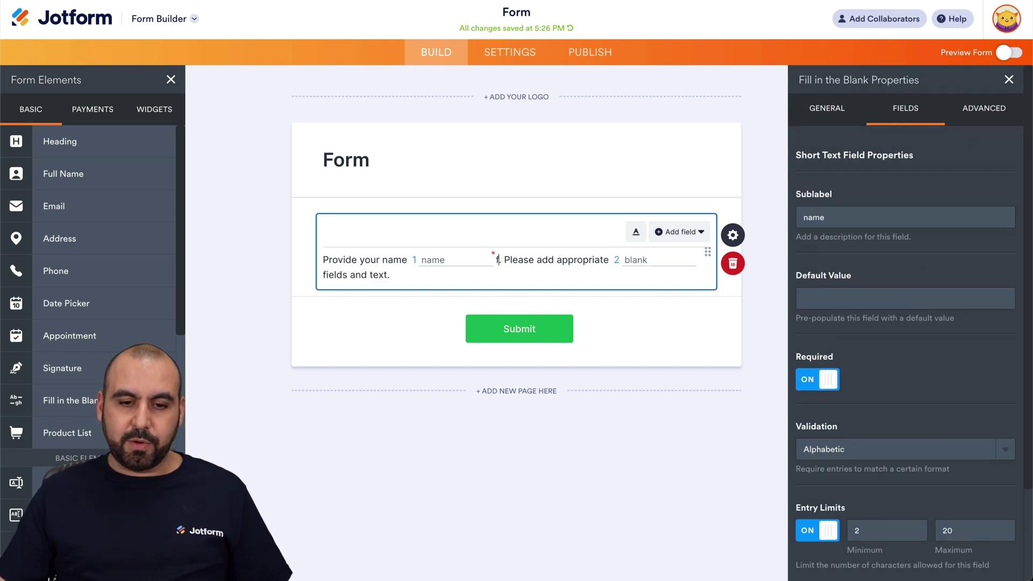
left_click_drag(501, 260, 605, 259)
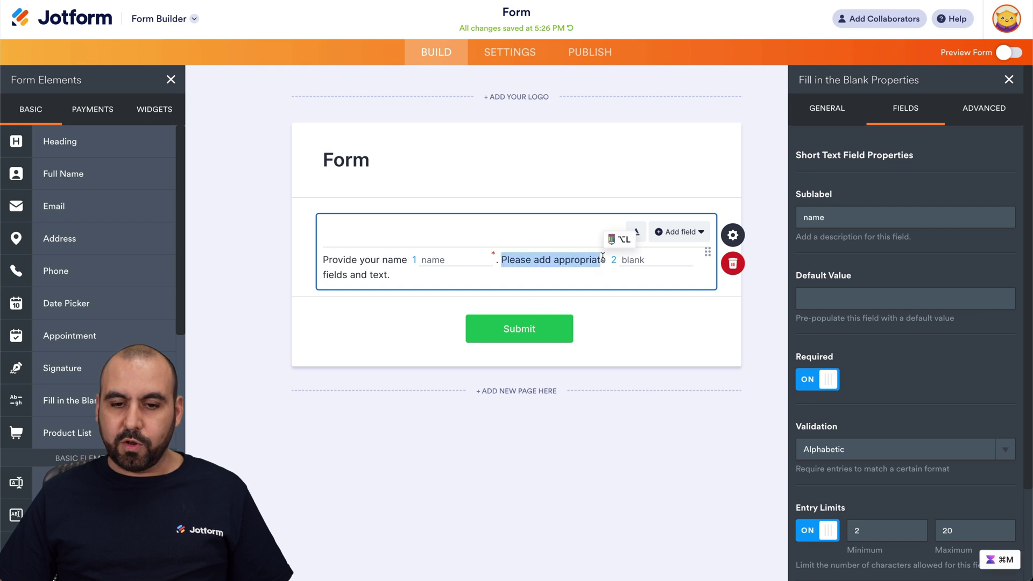
type("Please add your phone number")
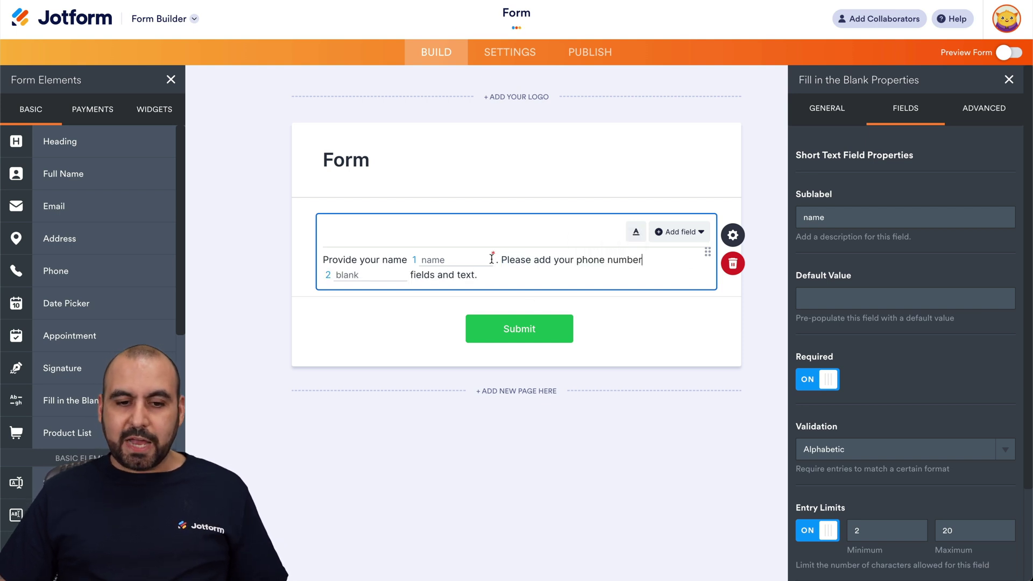
Step: Replace the second generic blank with a Phone blank and open its settings
left_click(379, 279)
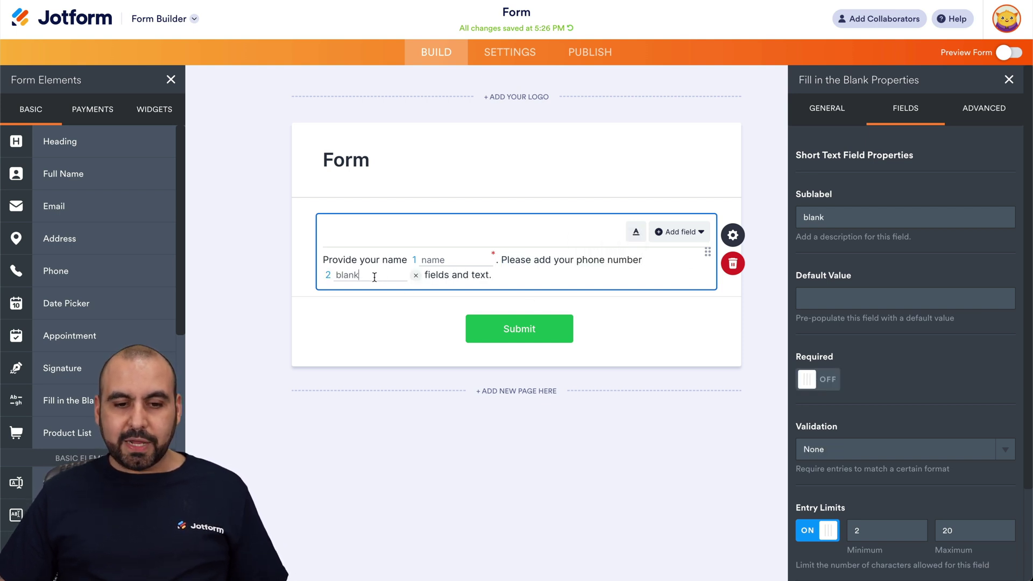
left_click(415, 276)
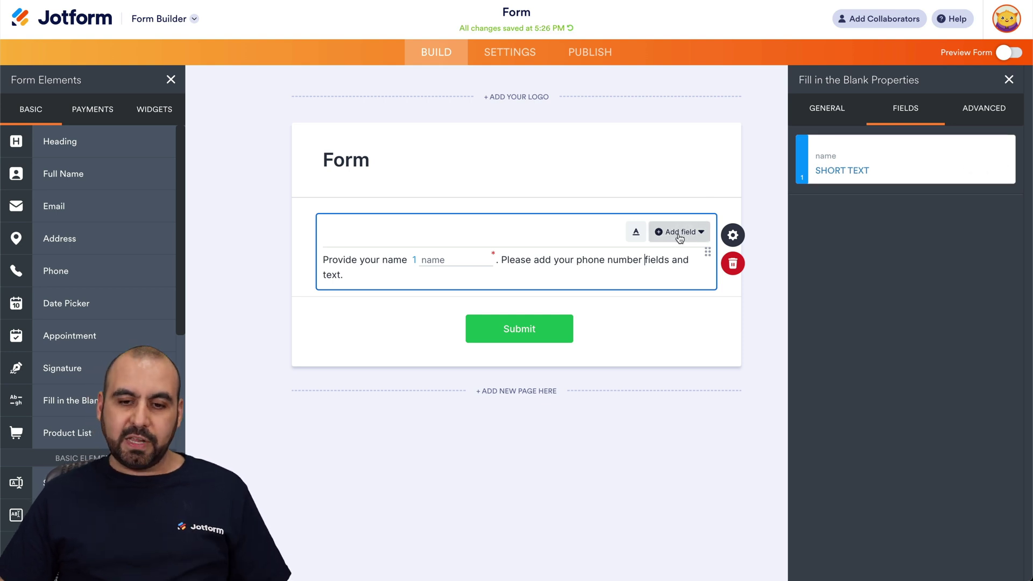
left_click(679, 237)
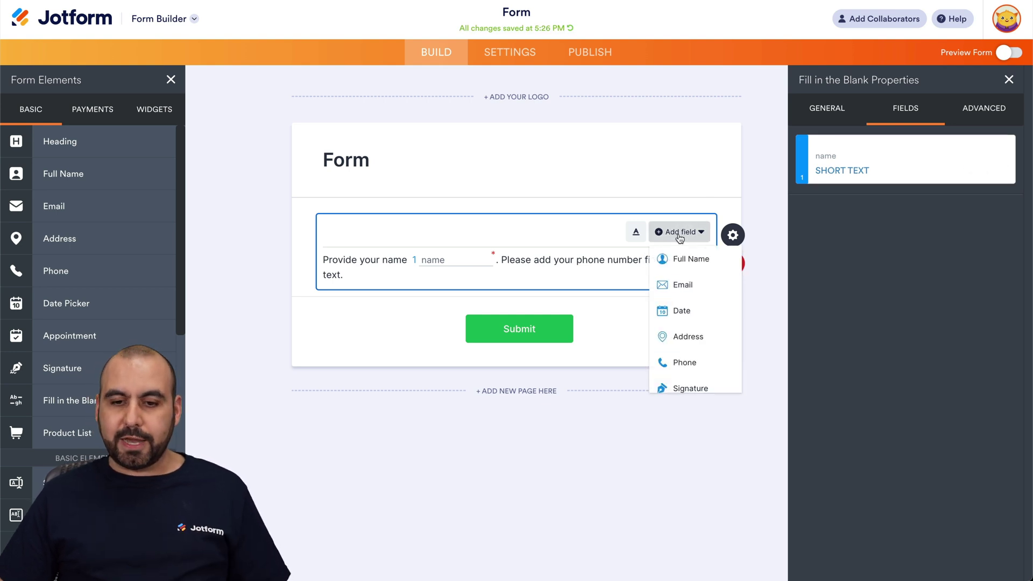
left_click(686, 365)
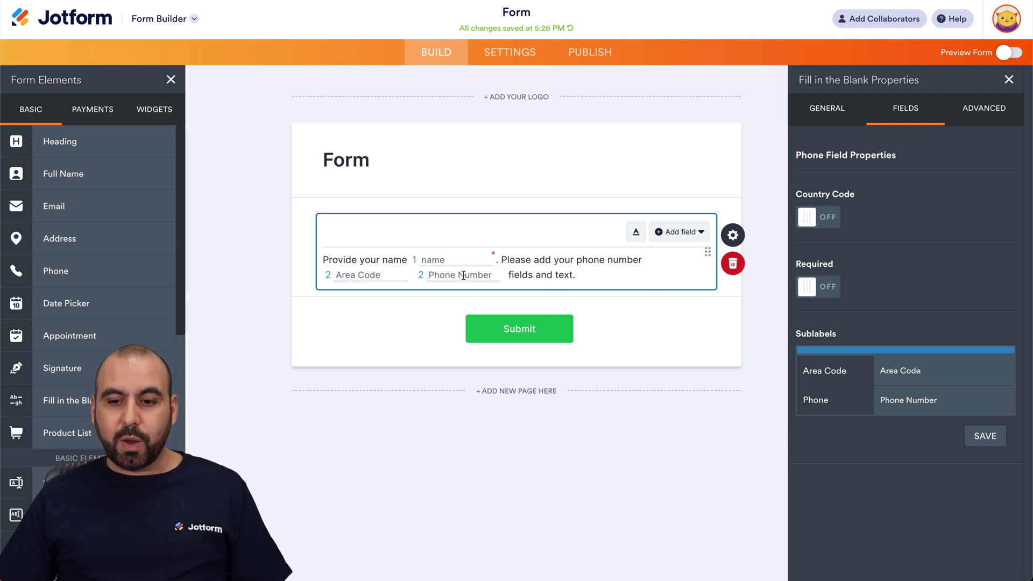
left_click(905, 120)
mouse_move(946, 232)
left_click(974, 212)
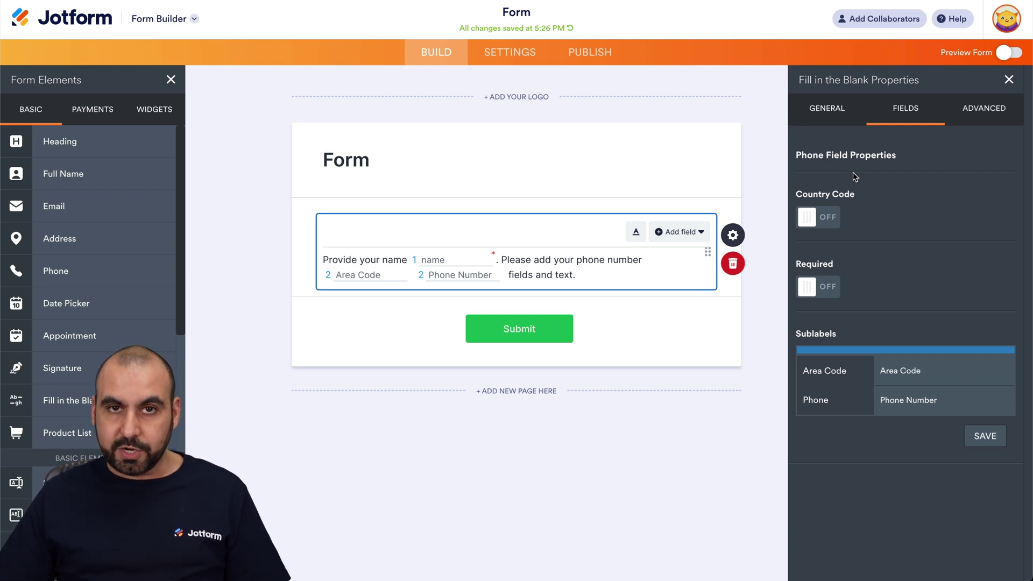
Step: Replace 'fields and text.' with 'and provide your email' followed by an Email blank
left_click_drag(508, 275, 576, 275)
type("and provide your email")
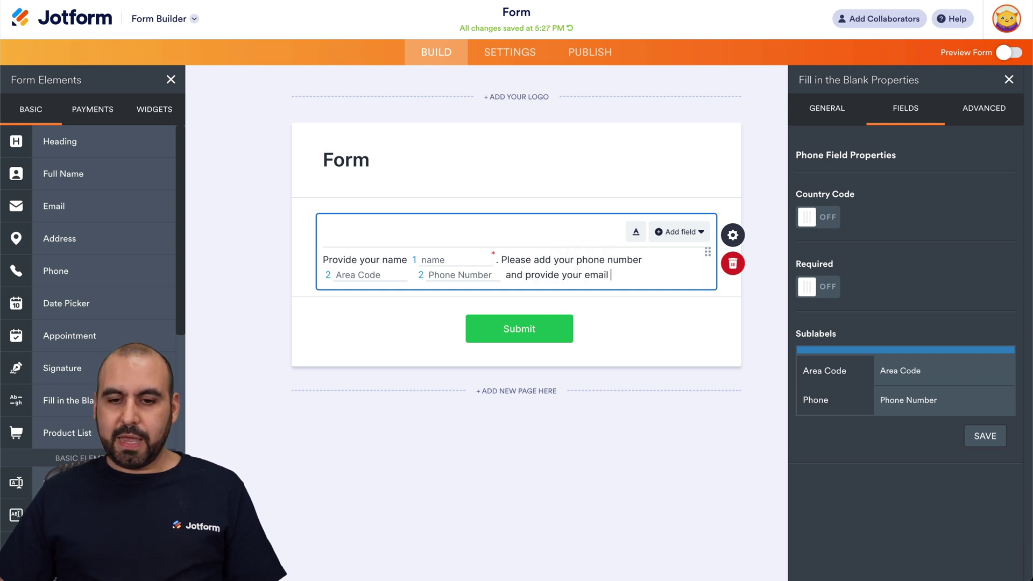
left_click(694, 233)
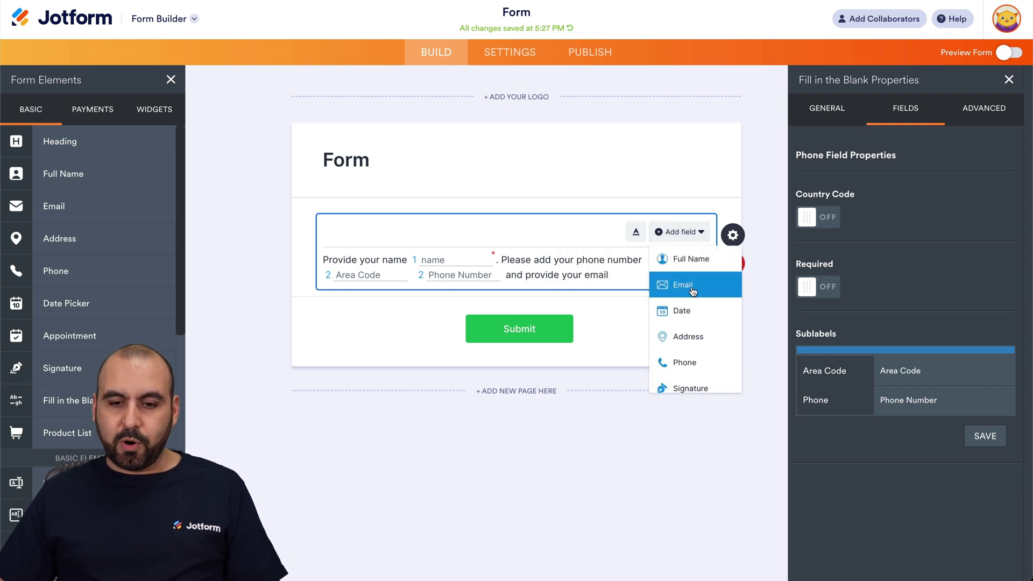
left_click(693, 291)
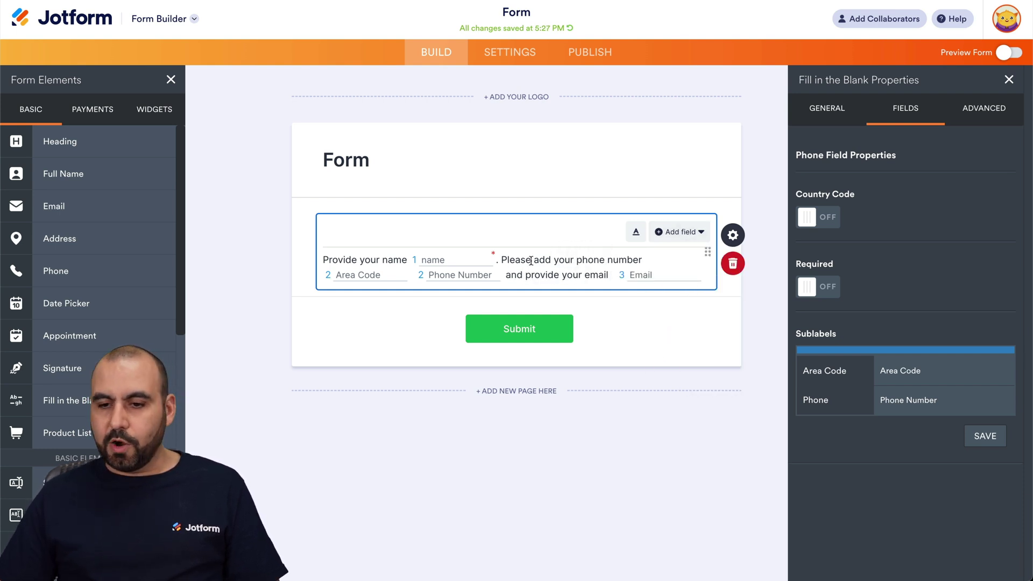
Step: Preview the form and try the name, Area Code, Phone Number and Email blanks
left_click(1011, 53)
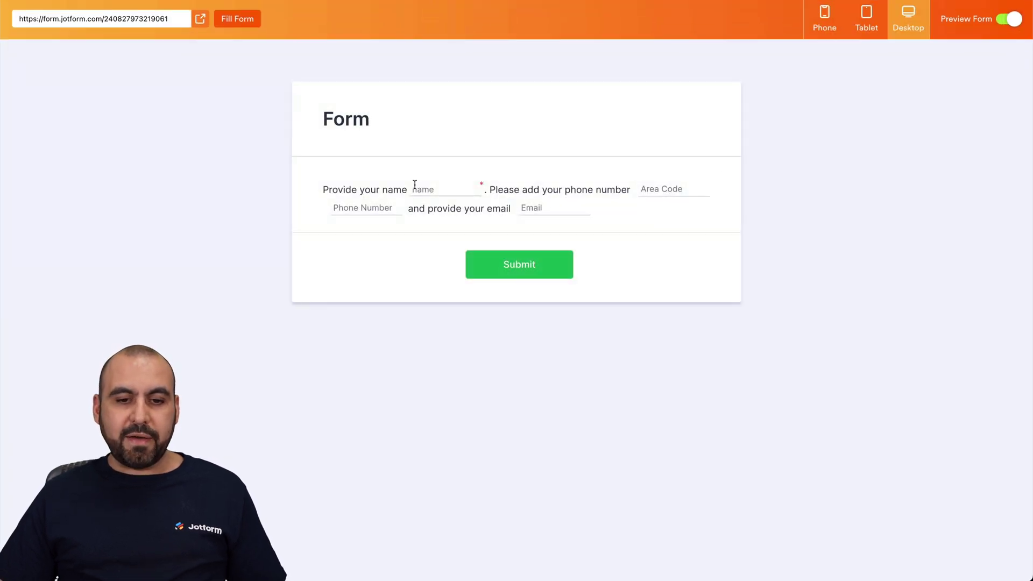
left_click(466, 189)
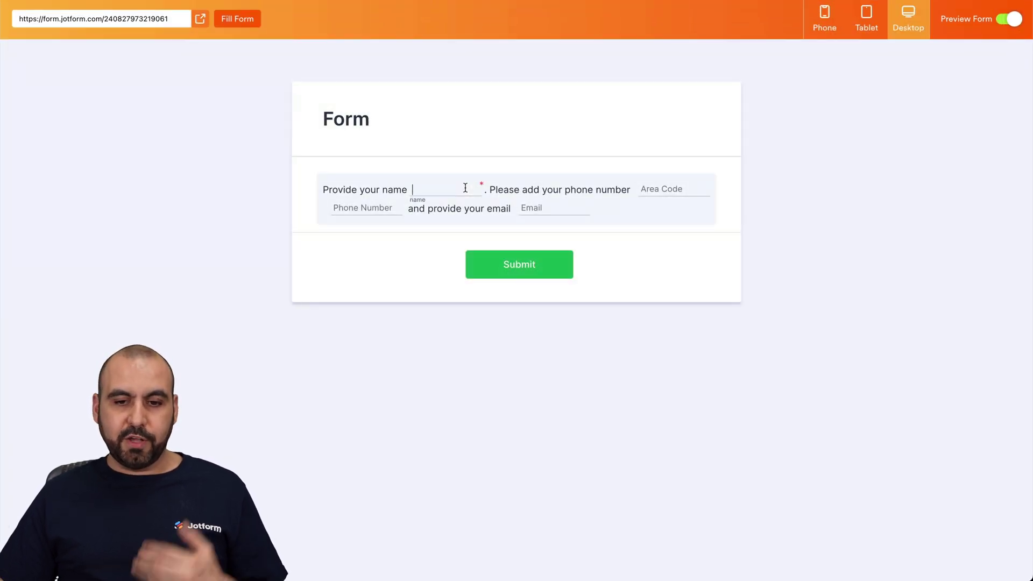
left_click(653, 188)
left_click(371, 207)
left_click(532, 209)
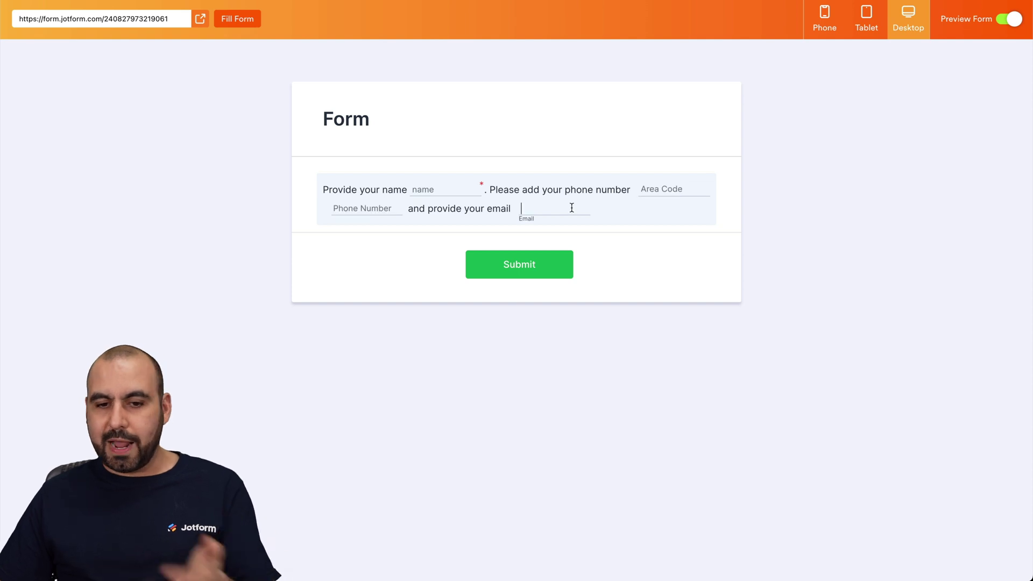
left_click(1010, 24)
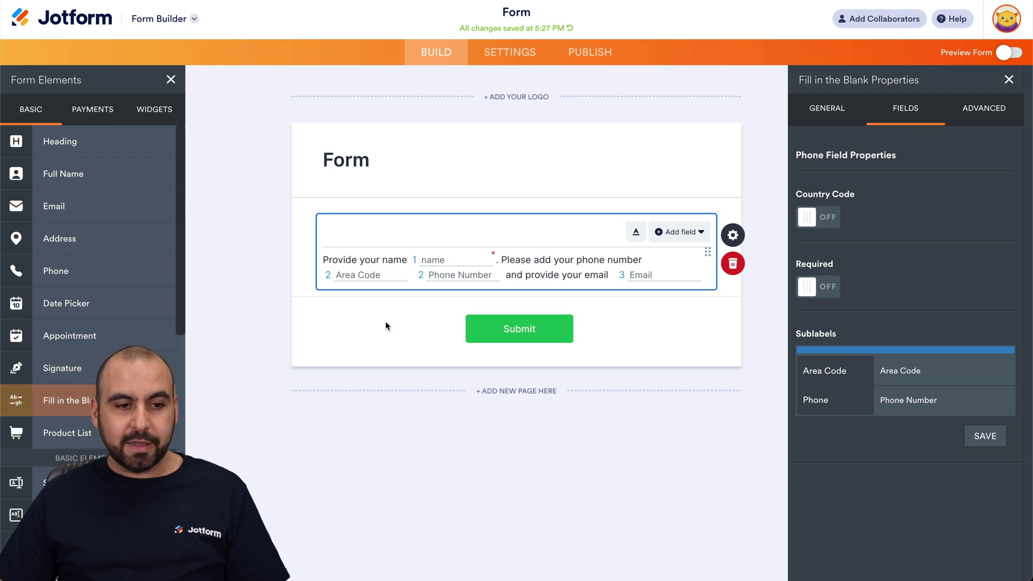
Step: Add Full Name, Phone and Email fields above the fill-in-the-blank sentence
left_click_drag(86, 174, 410, 230)
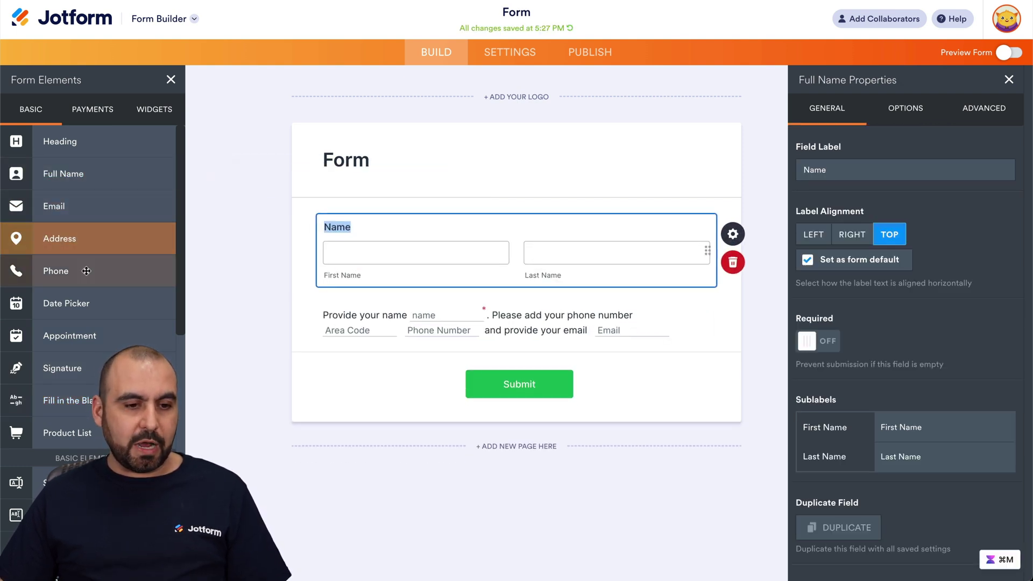
left_click_drag(71, 272, 437, 306)
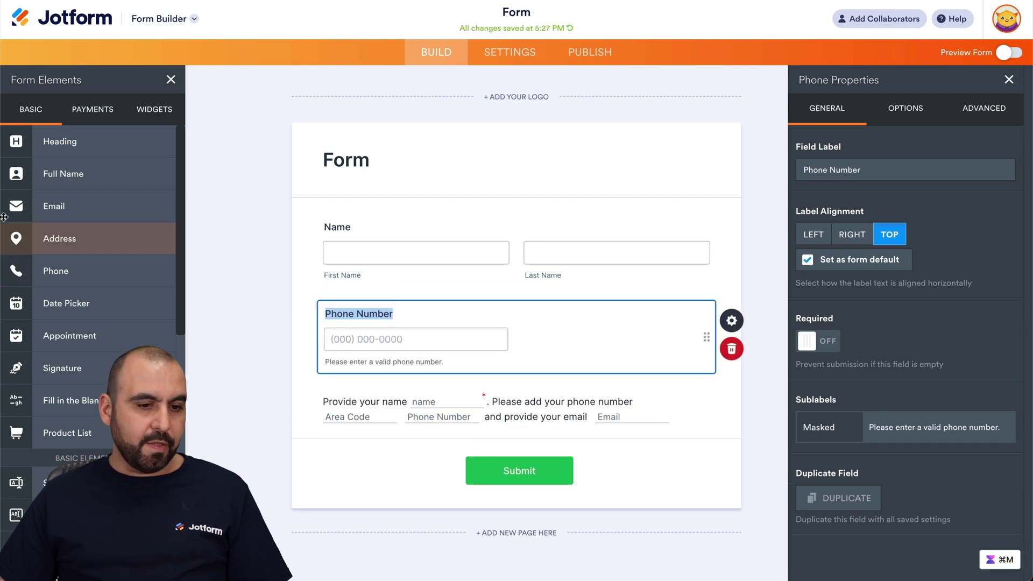
left_click_drag(94, 216, 420, 430)
scroll(544, 143, "down", 3)
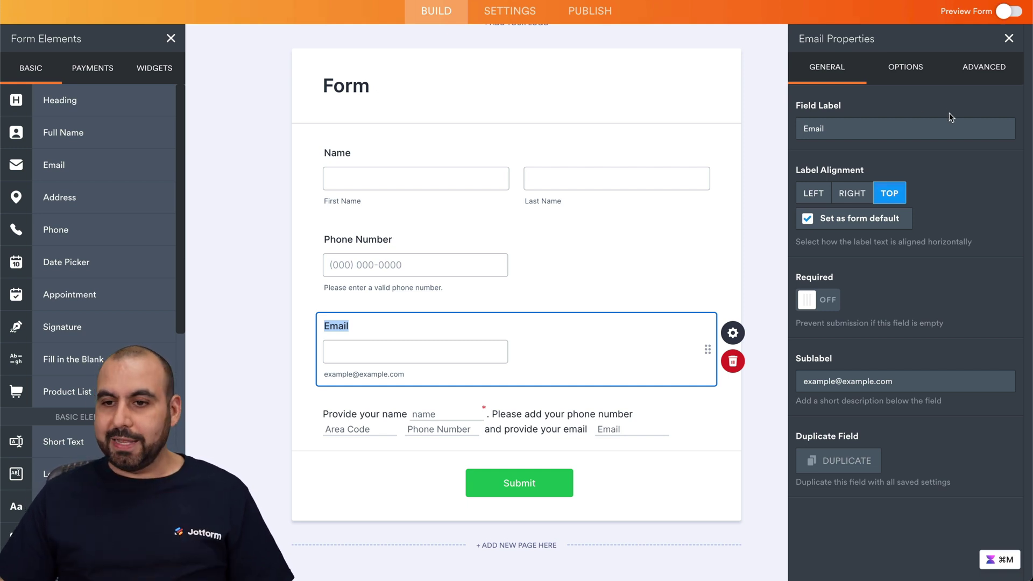
Step: Preview the form with the new fields, then return and select the sentence
left_click(1005, 12)
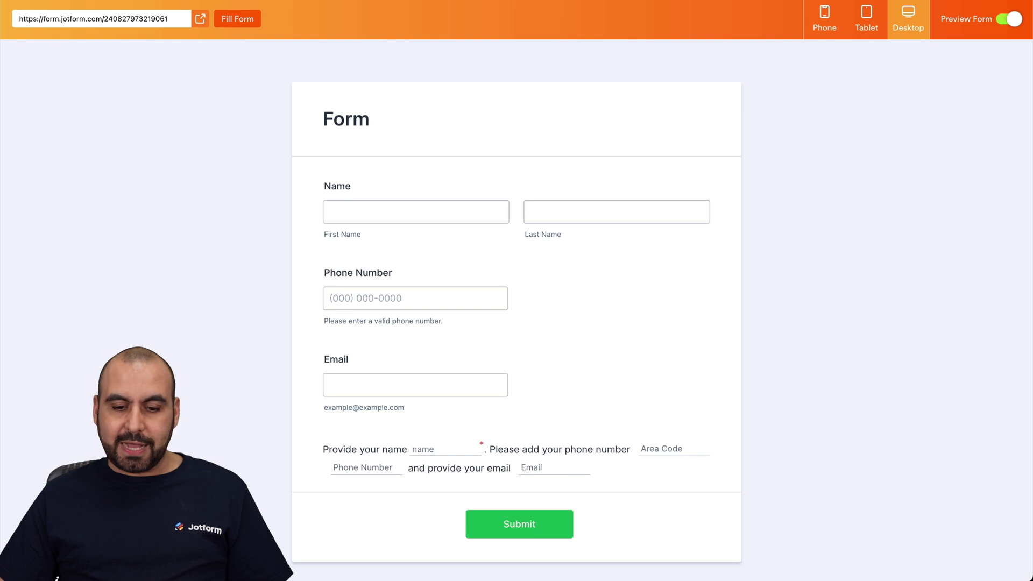
left_click(1002, 19)
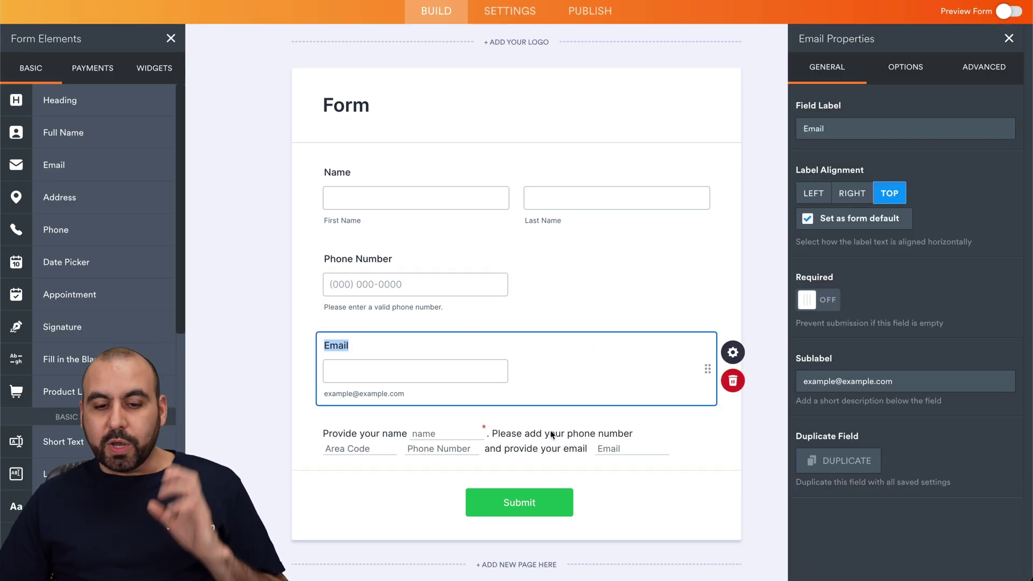
left_click(550, 431)
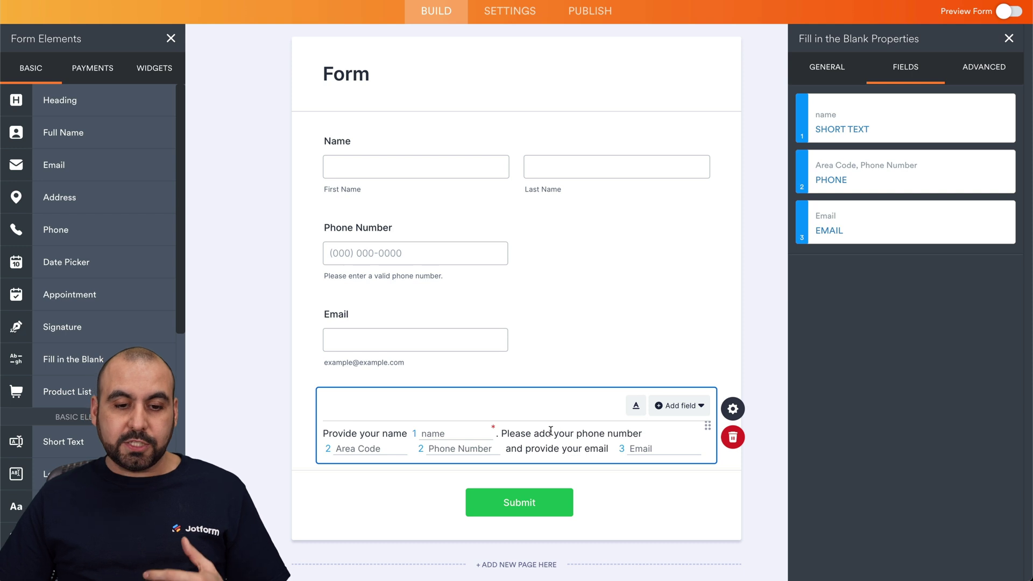
Step: Set 'Provide your name' in the Comic Sans MS font
scroll(630, 420, "down", 1)
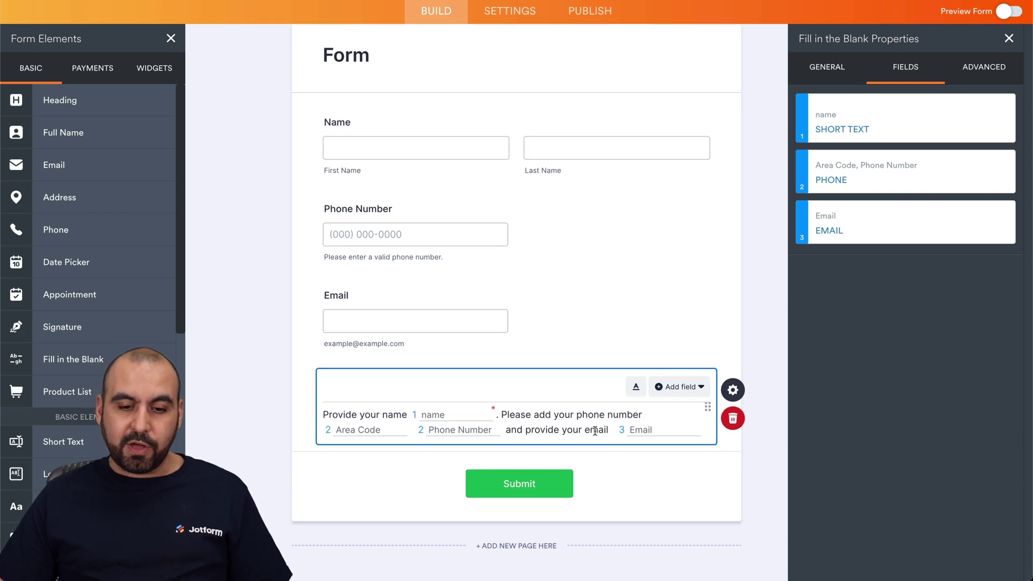
left_click_drag(323, 413, 405, 414)
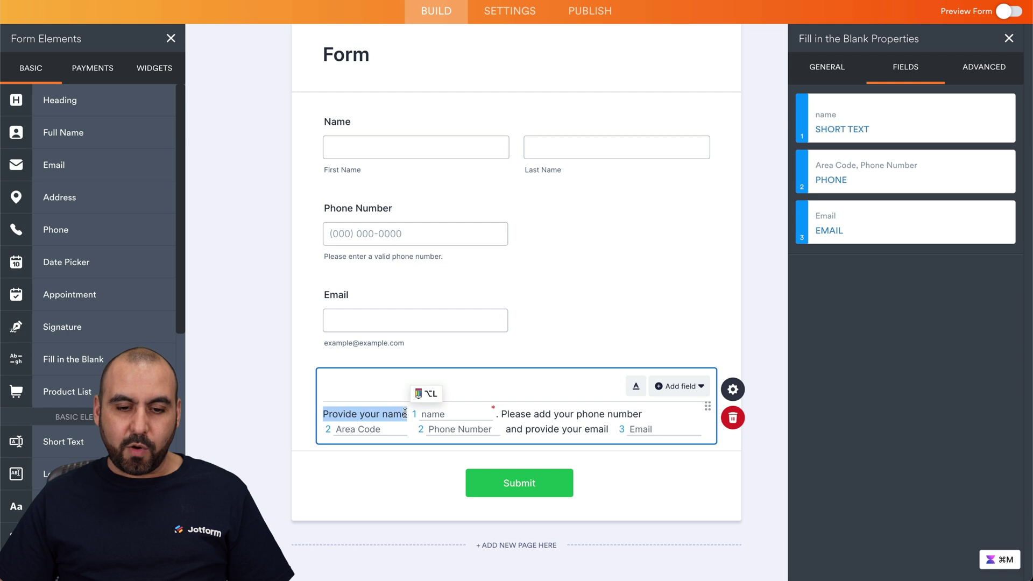
left_click(633, 387)
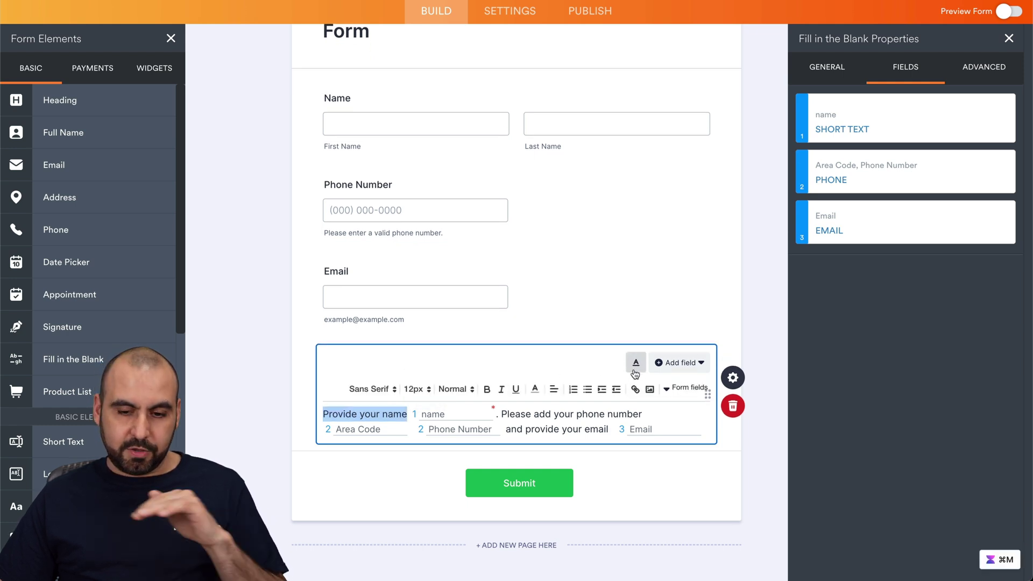
left_click(370, 391)
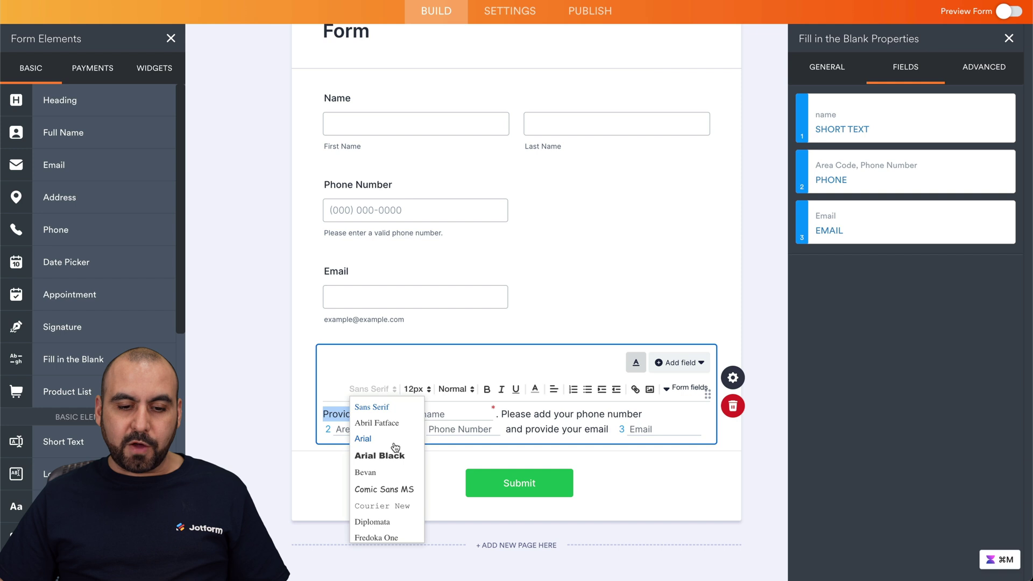
left_click(399, 488)
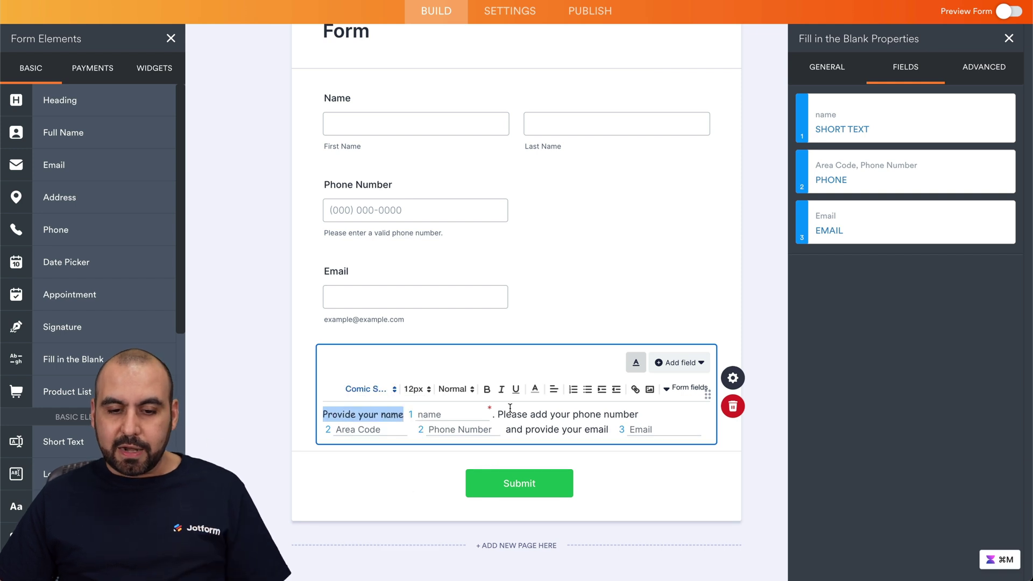
Step: Make 'Please add your phone number' bold and 'and provide your email' red
left_click_drag(497, 415, 639, 416)
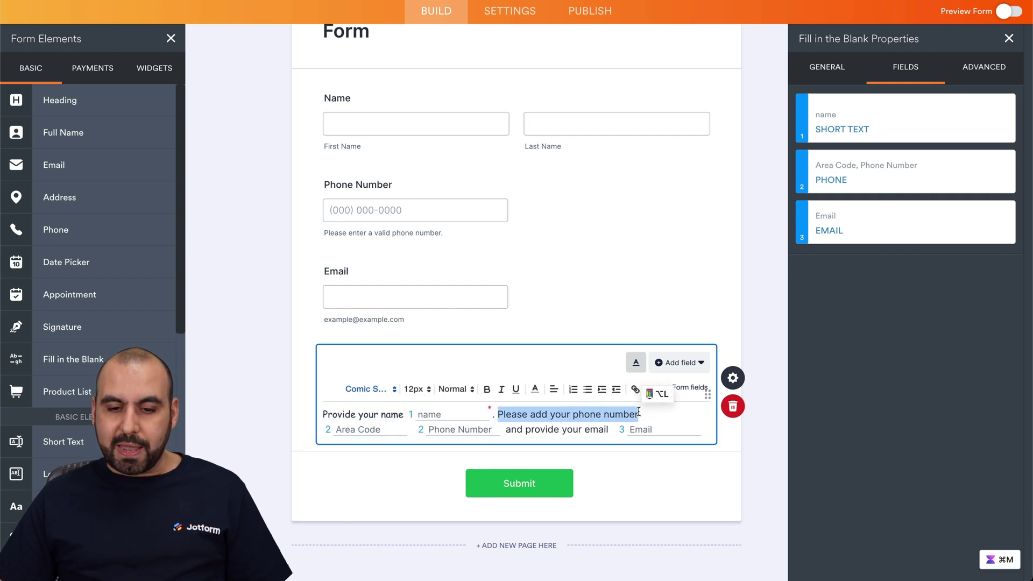
left_click(486, 391)
left_click(573, 415)
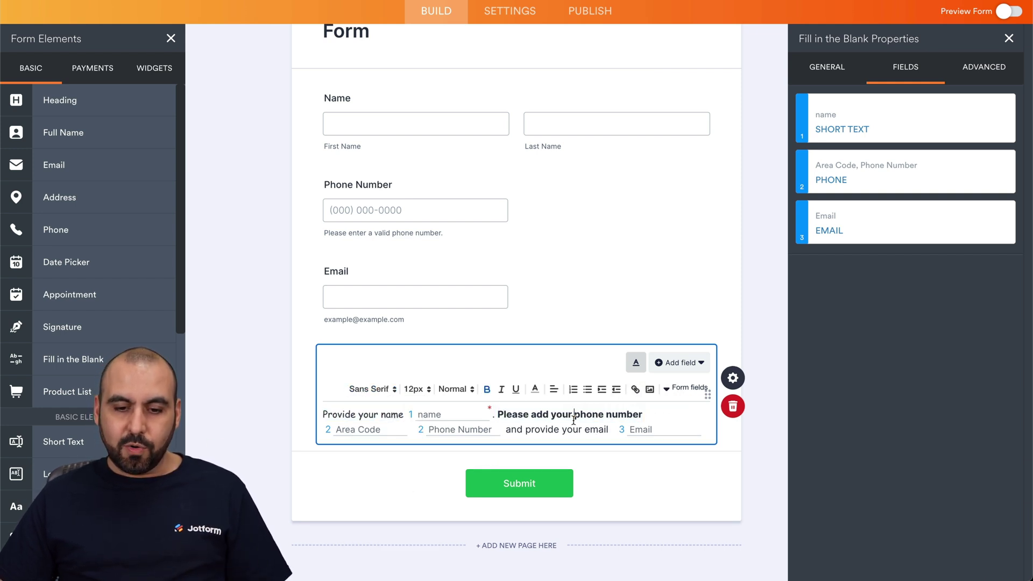
left_click_drag(509, 429, 609, 429)
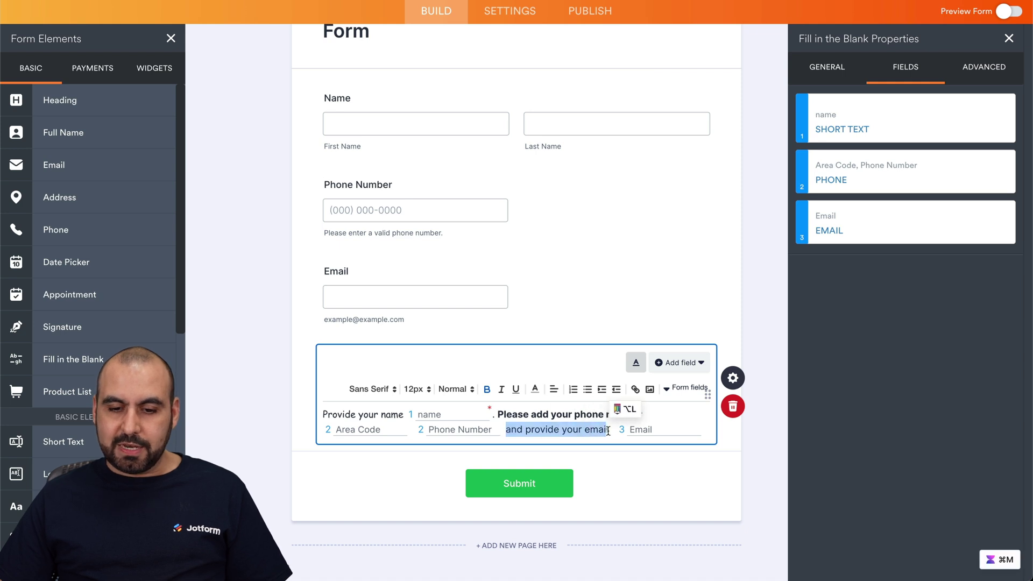
left_click(535, 389)
left_click(551, 404)
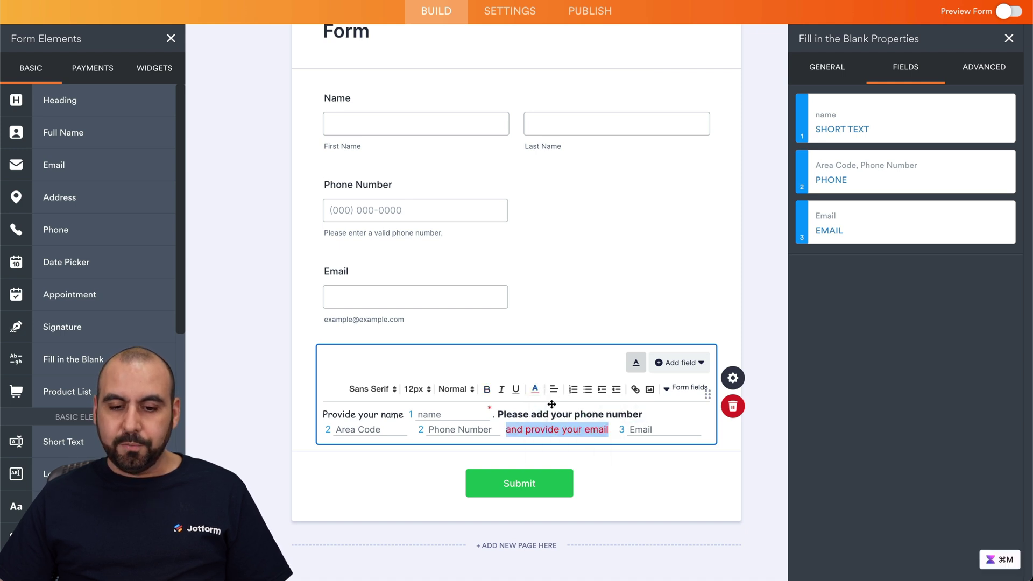
left_click(563, 429)
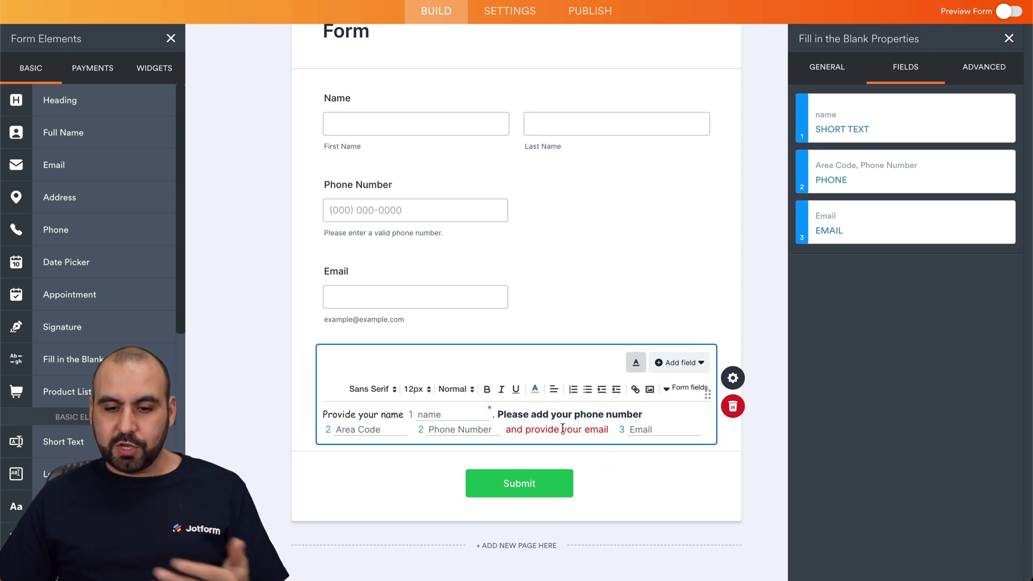
key("Return")
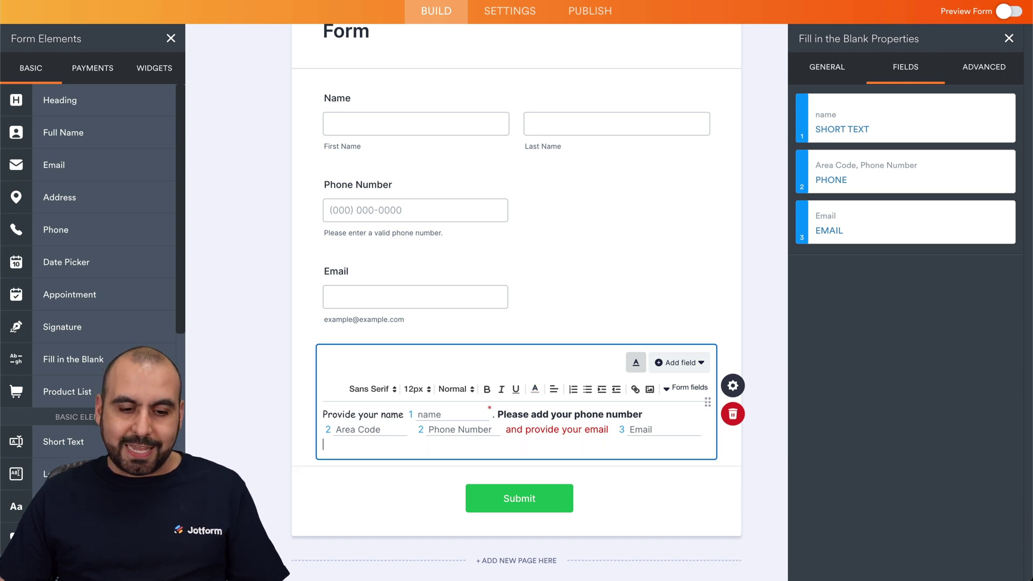
Step: Add a bulleted list below the sentence with items 'Fill this form', 'test', 'test 2'
key("Return")
left_click(589, 391)
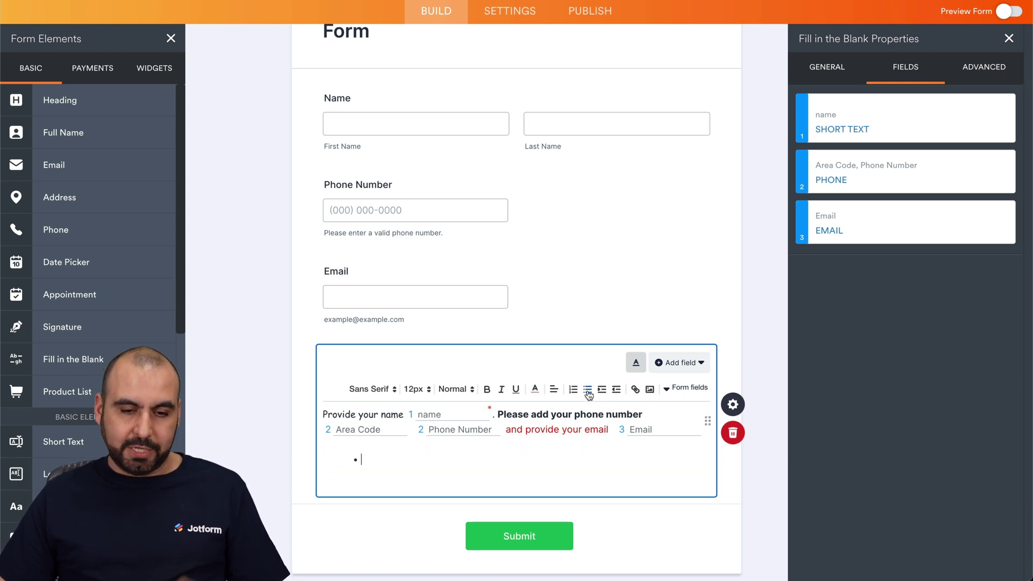
type("Fill this")
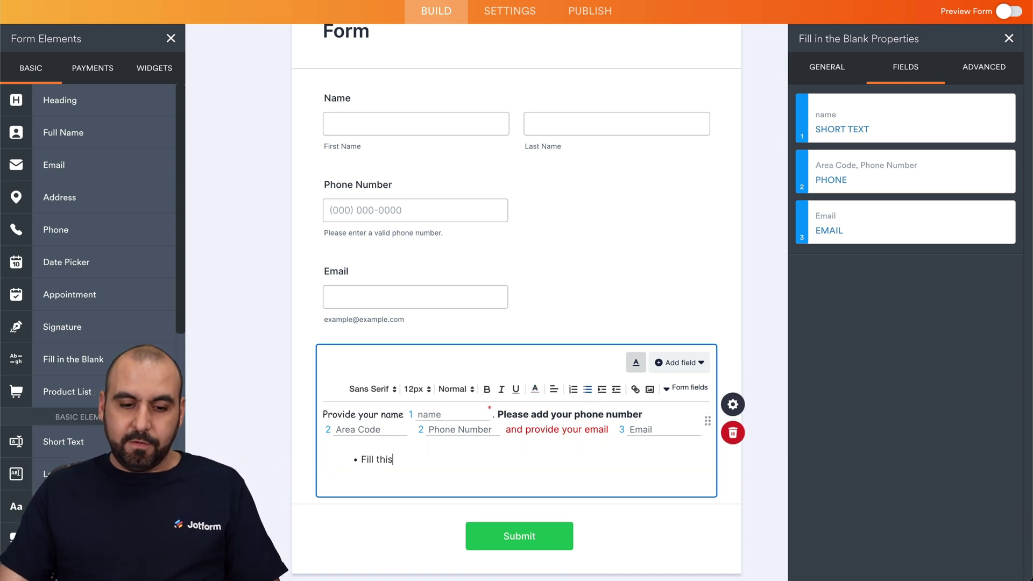
type(" form te")
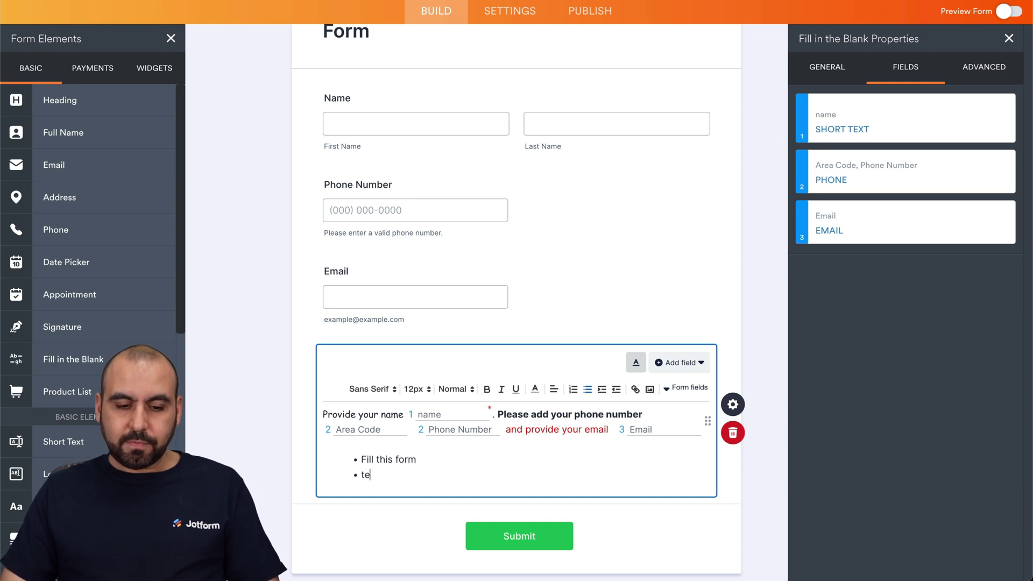
type("st")
key("Return")
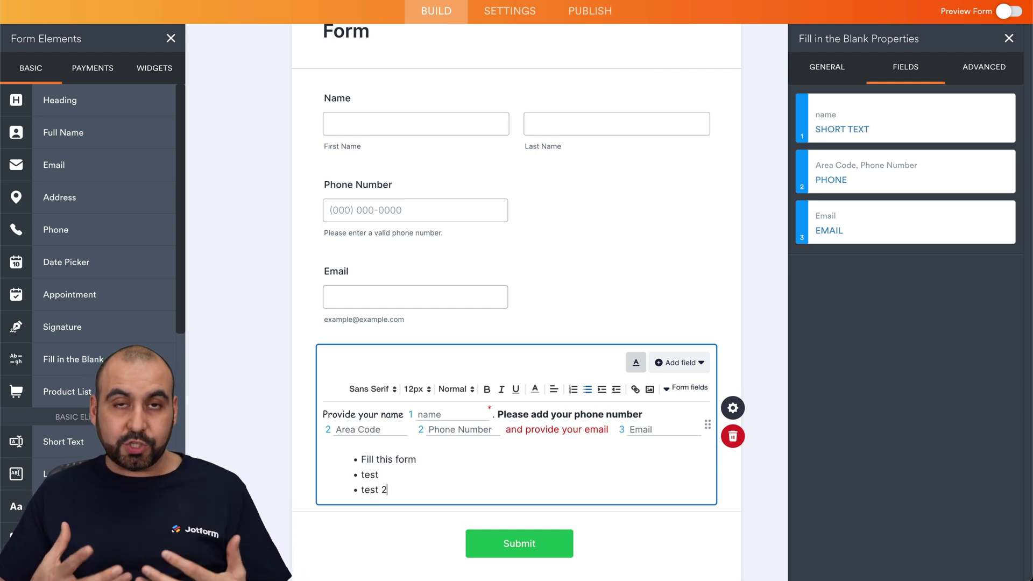
Step: Insert a blank line above the sentence and open the image insert options there
left_click(326, 412)
key("Return")
left_click(382, 415)
left_click(649, 390)
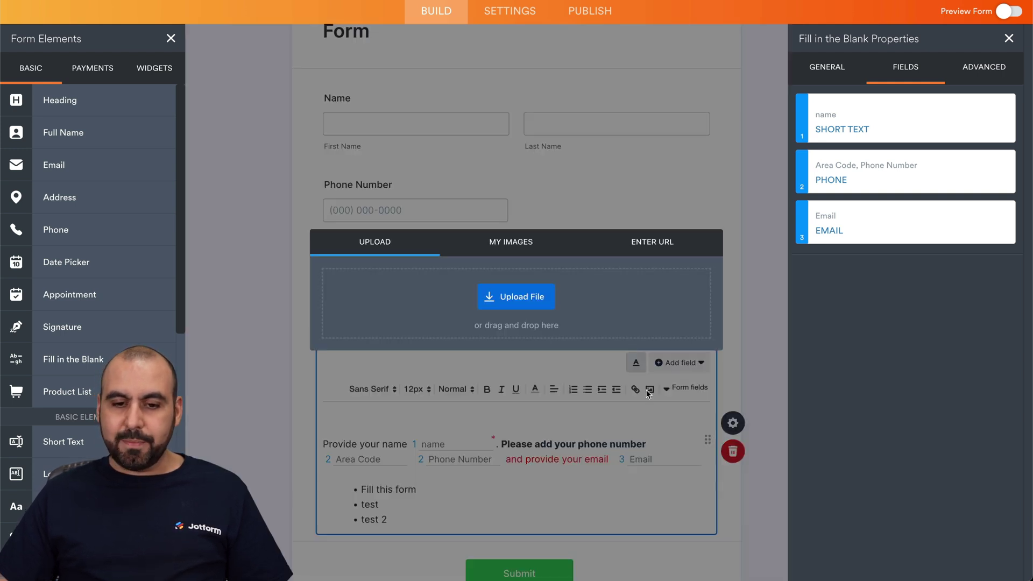
Step: Insert the calendar photo from My Images above the fill-in sentence
left_click(513, 243)
left_click(543, 335)
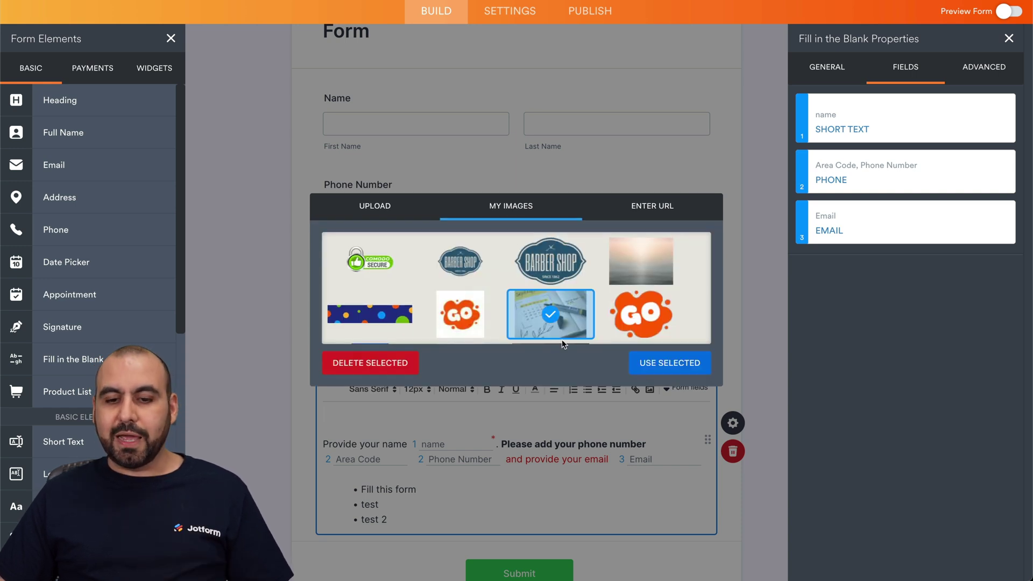
left_click(679, 362)
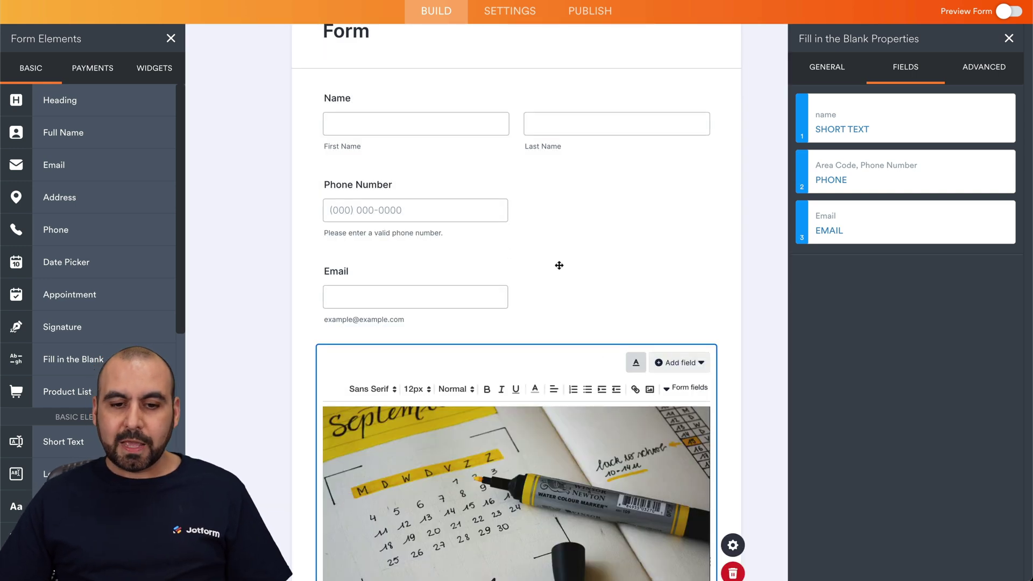
Step: Delete the separate Email, Phone Number and Name fields from the form
left_click(694, 287)
left_click(733, 307)
left_click(705, 208)
left_click(732, 219)
left_click(696, 127)
left_click(733, 133)
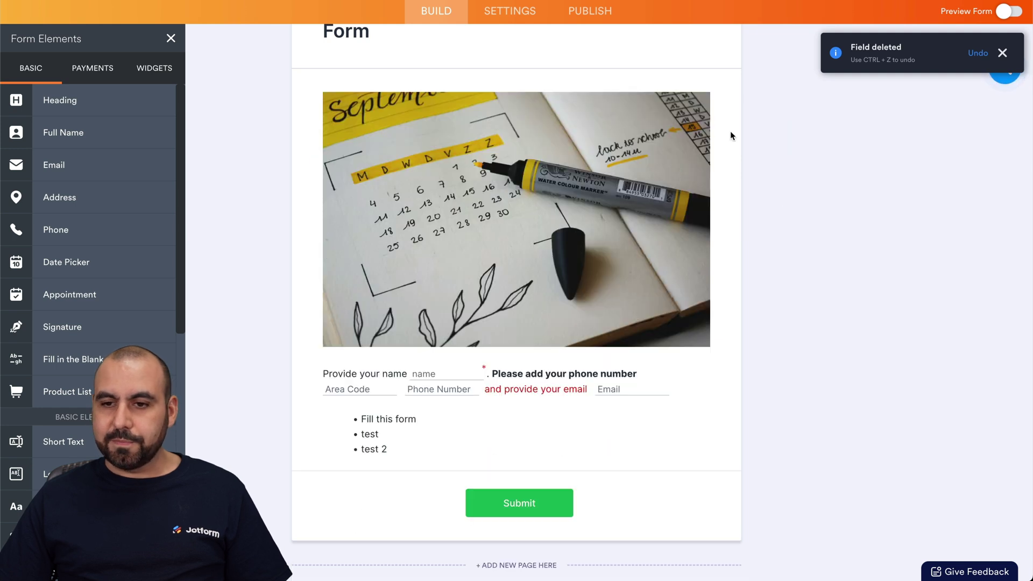
left_click(1009, 11)
Step: In the form preview, fill the area code and phone number blanks with sample digits, then start the email blank
scroll(450, 401, "down", 2)
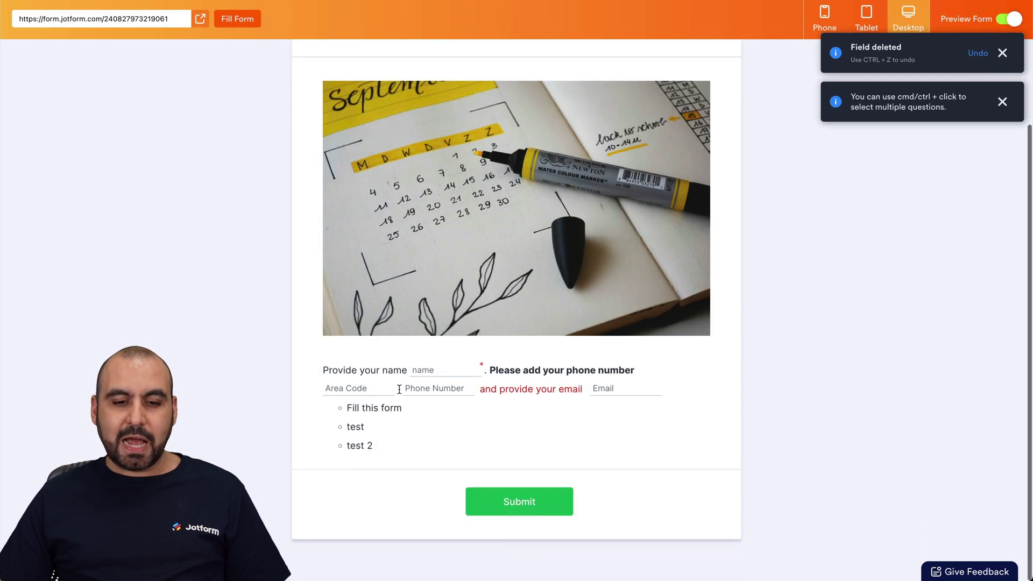
scroll(552, 331, "up", 2)
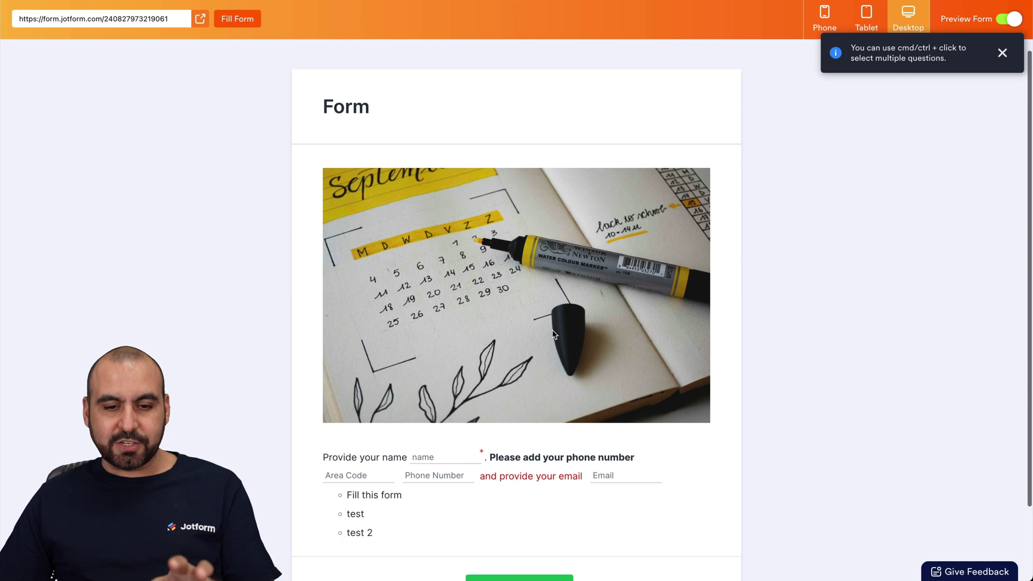
scroll(553, 334, "down", 1)
scroll(553, 333, "down", 1)
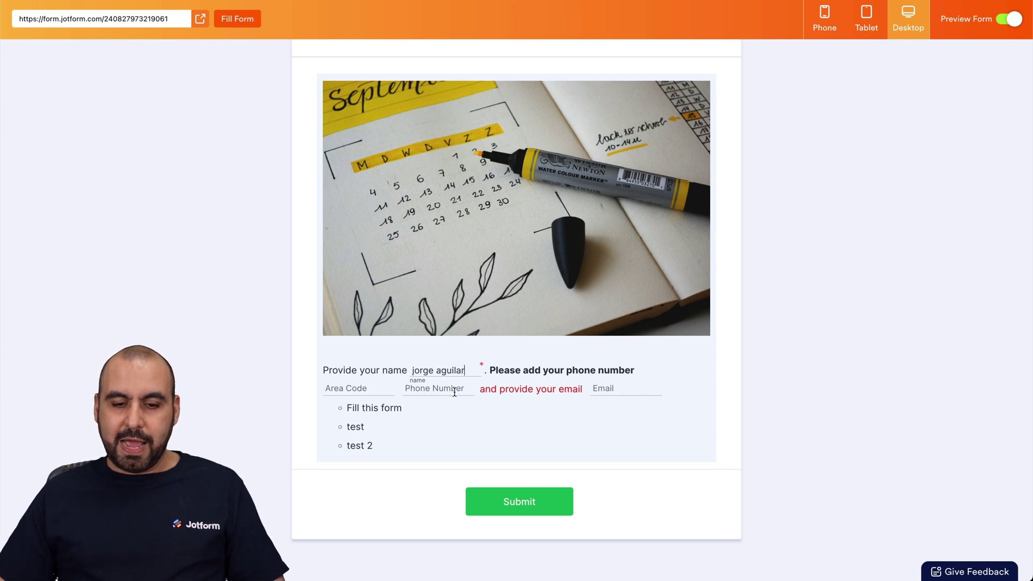
left_click(361, 382)
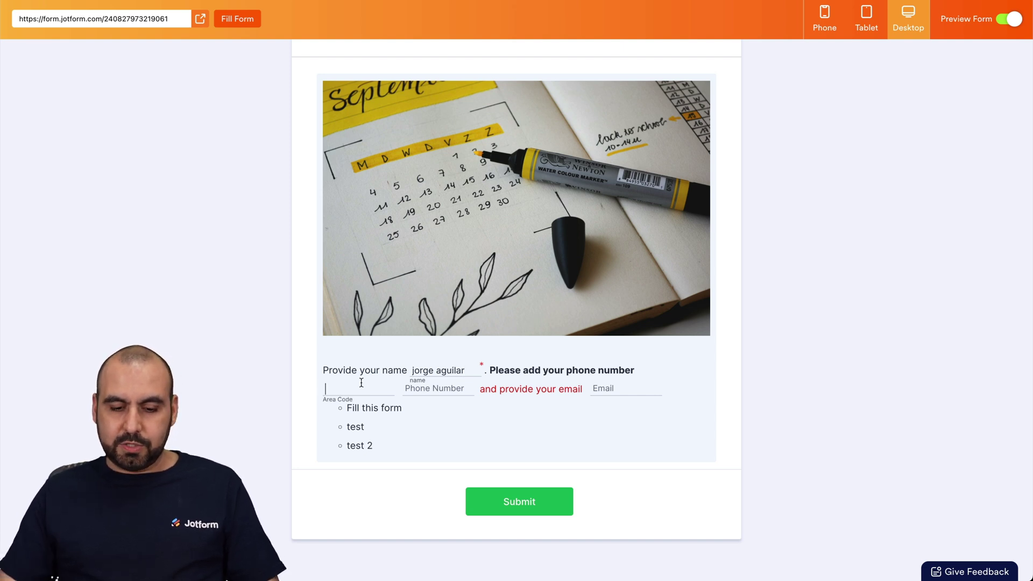
key("Tab")
left_click(607, 387)
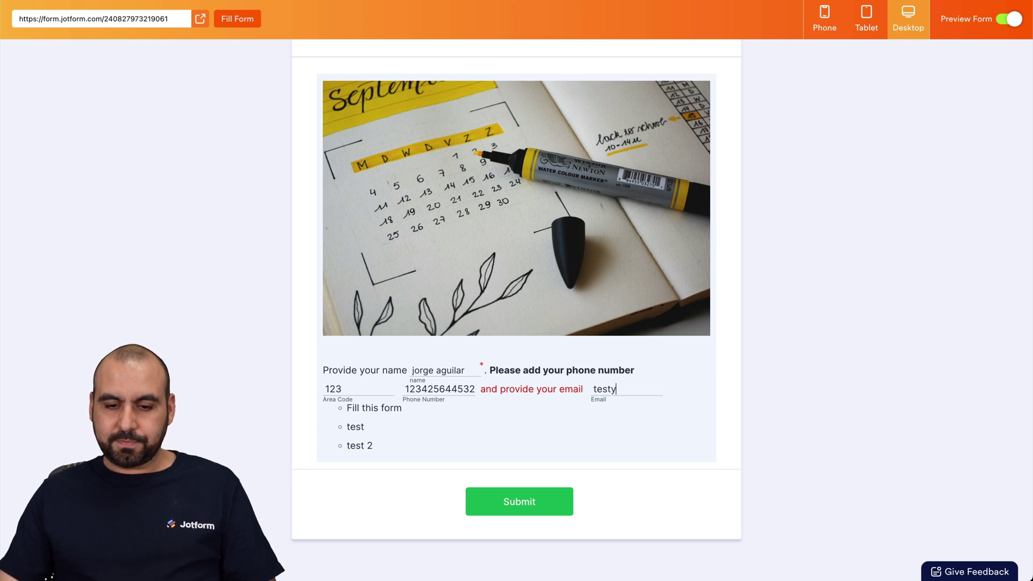
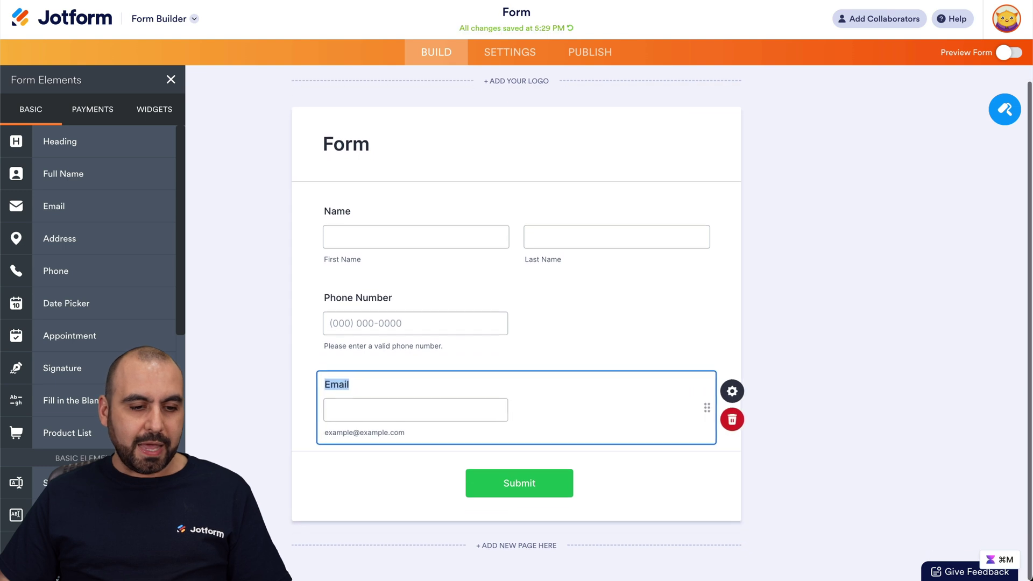
Step: Add a Fill in the Blank field, remove its first blank and insert the {name} field reference
left_click_drag(70, 400, 434, 461)
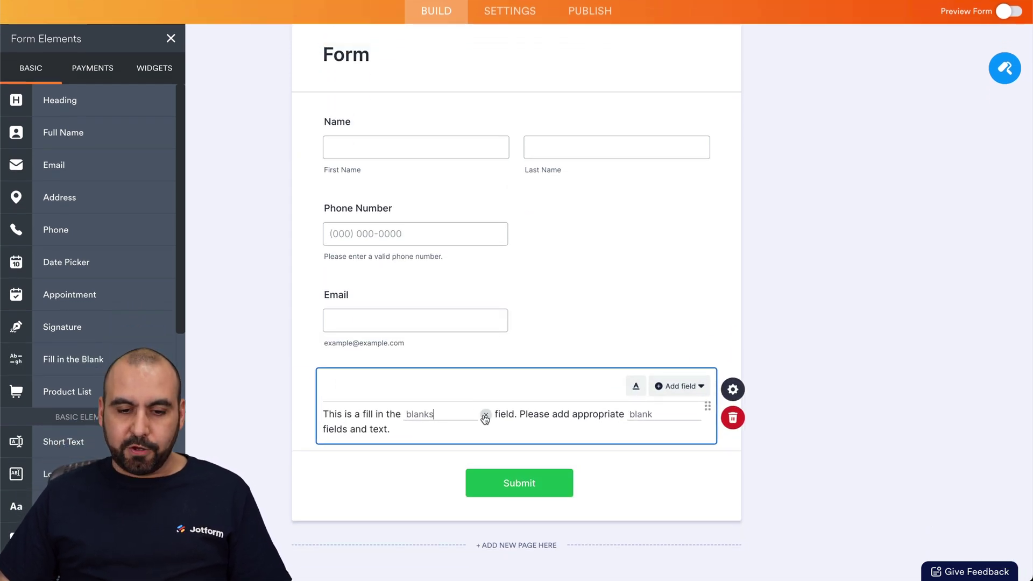
left_click(486, 414)
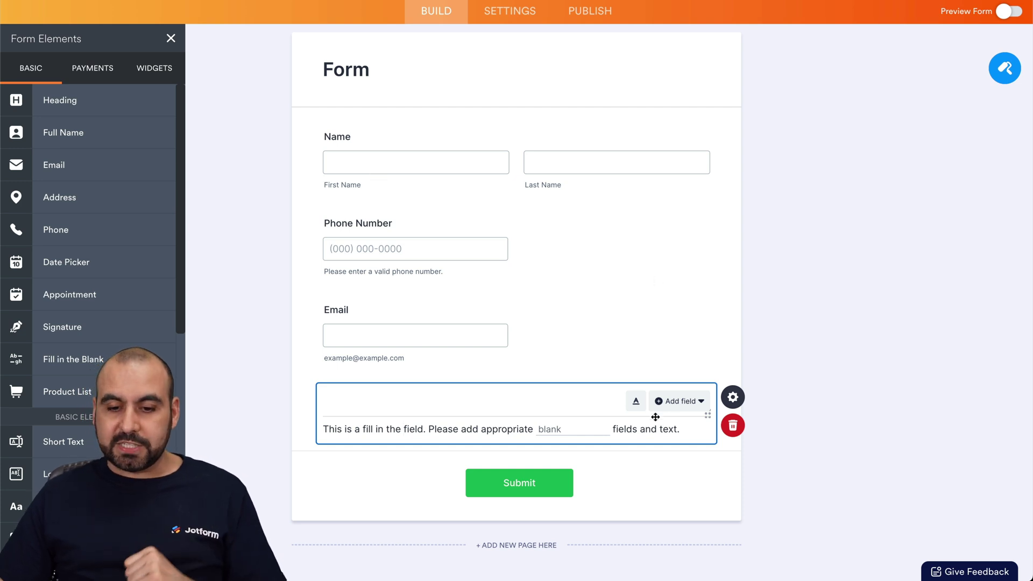
left_click(636, 400)
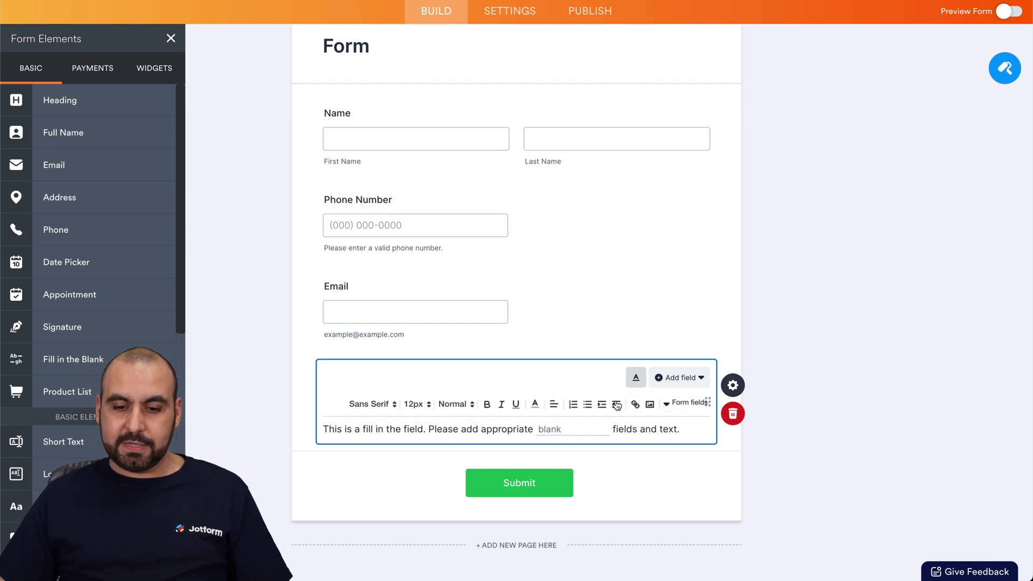
left_click(684, 405)
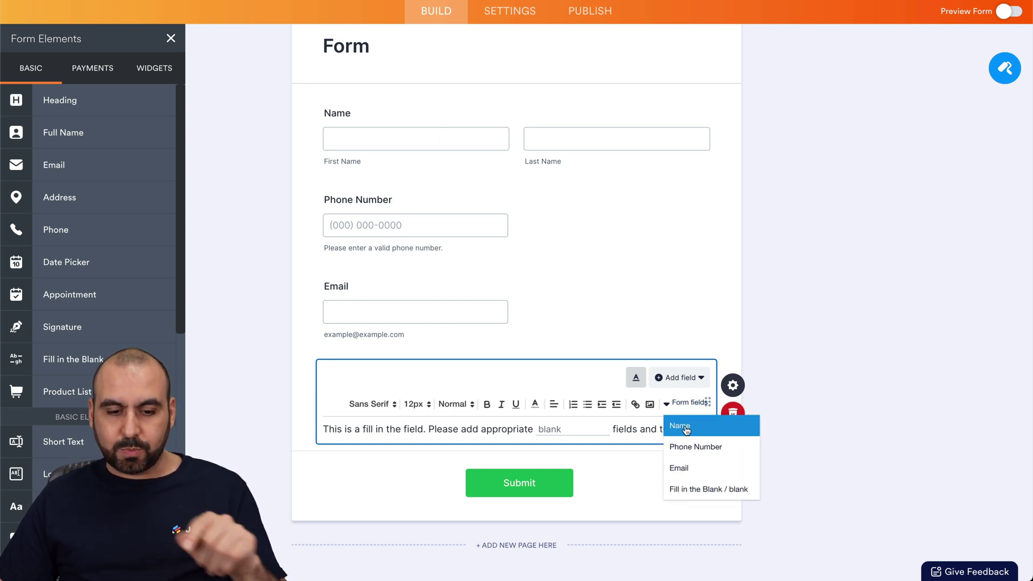
left_click(681, 426)
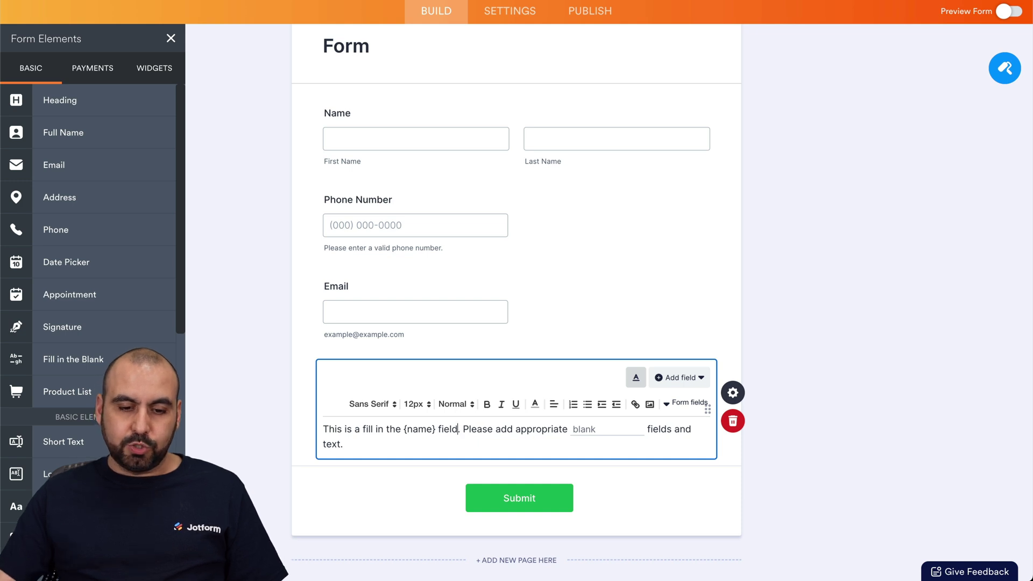
key("BackSpace")
key("BackSpace")
key("BackSpace")
key("BackSpace")
key("BackSpace")
key("BackSpace")
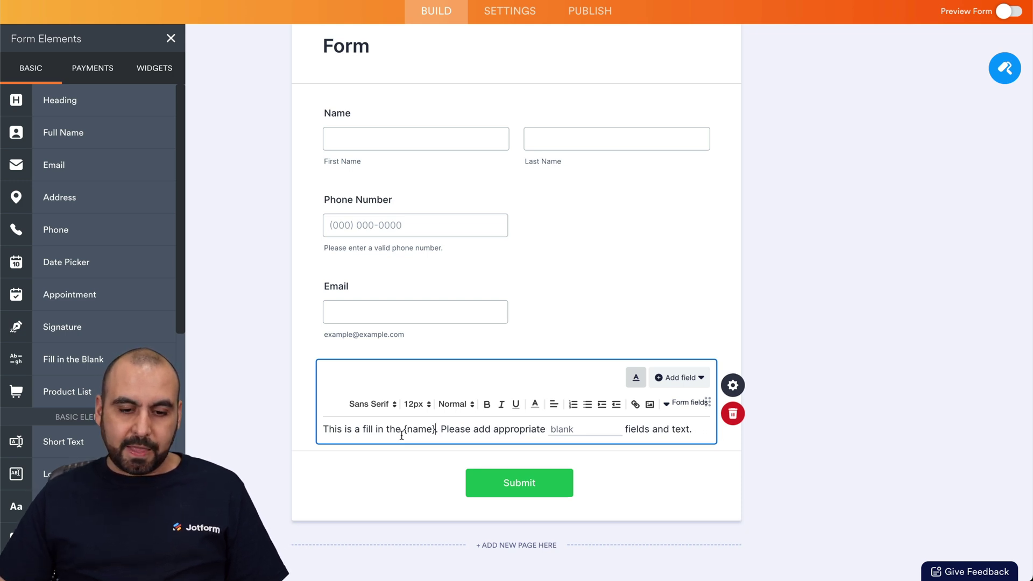
Step: Rewrite the sentence to read 'Name {name} phone number and email'
left_click_drag(399, 428, 305, 428)
type("Name")
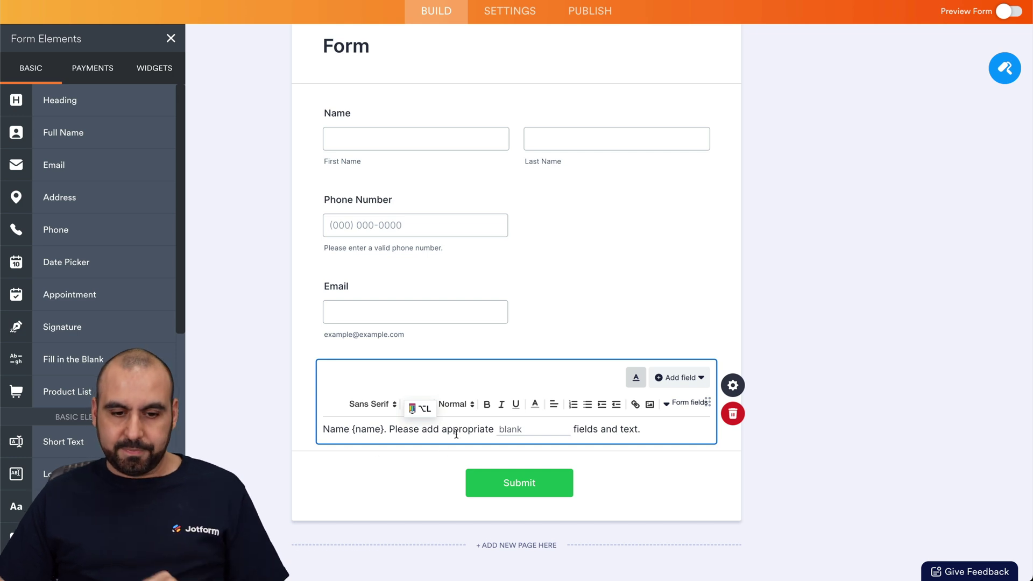
left_click_drag(388, 429, 492, 432)
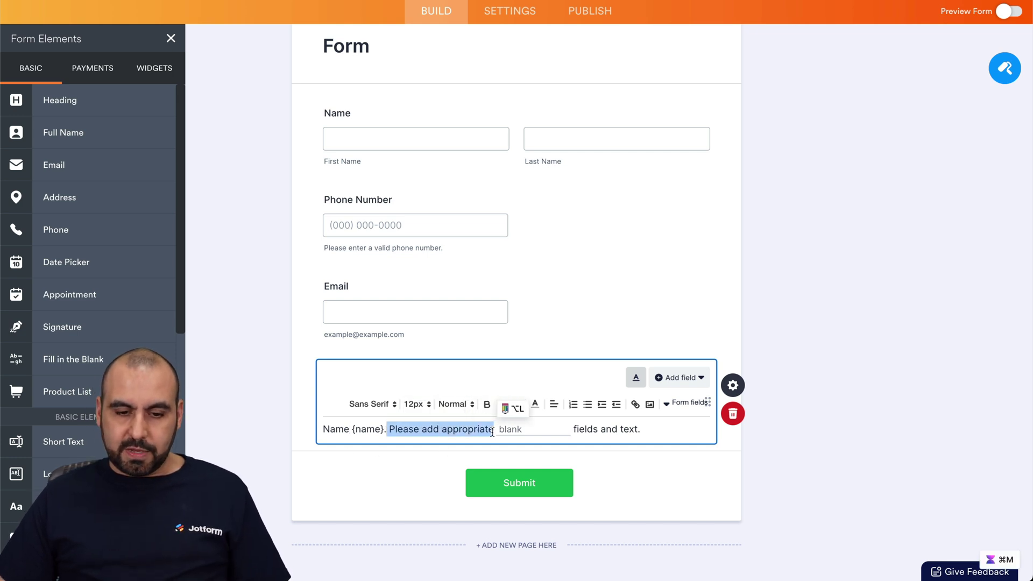
left_click_drag(384, 429, 653, 429)
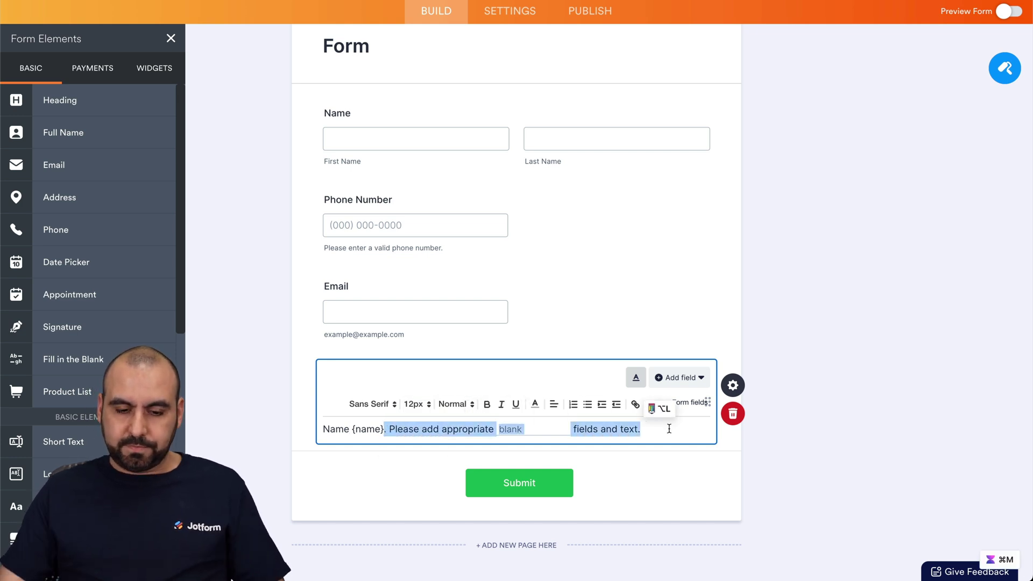
type("phone number and email")
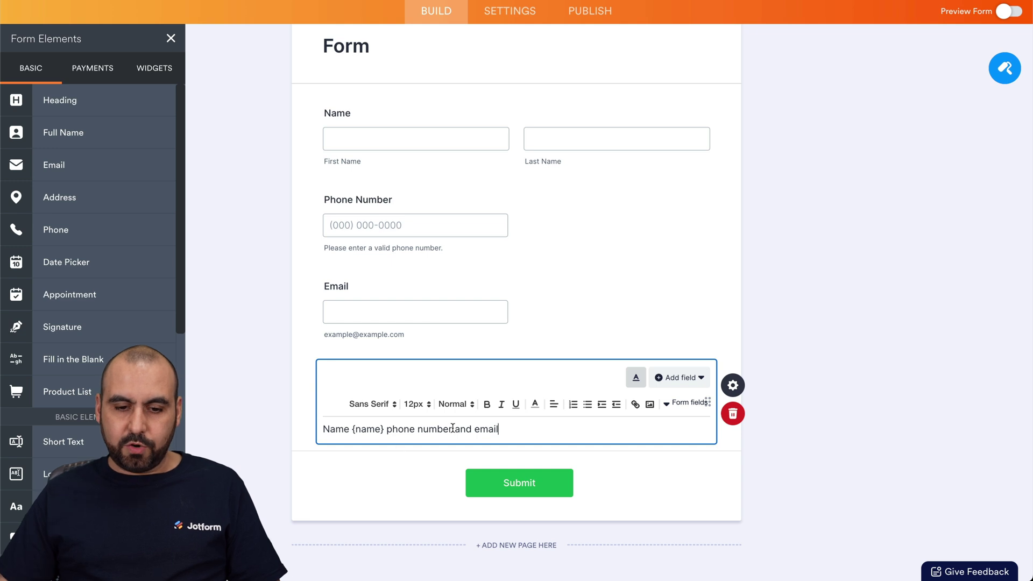
Step: Insert {phoneNumber} after 'phone number' and {email} after 'email' in the sentence
left_click(452, 429)
left_click(688, 402)
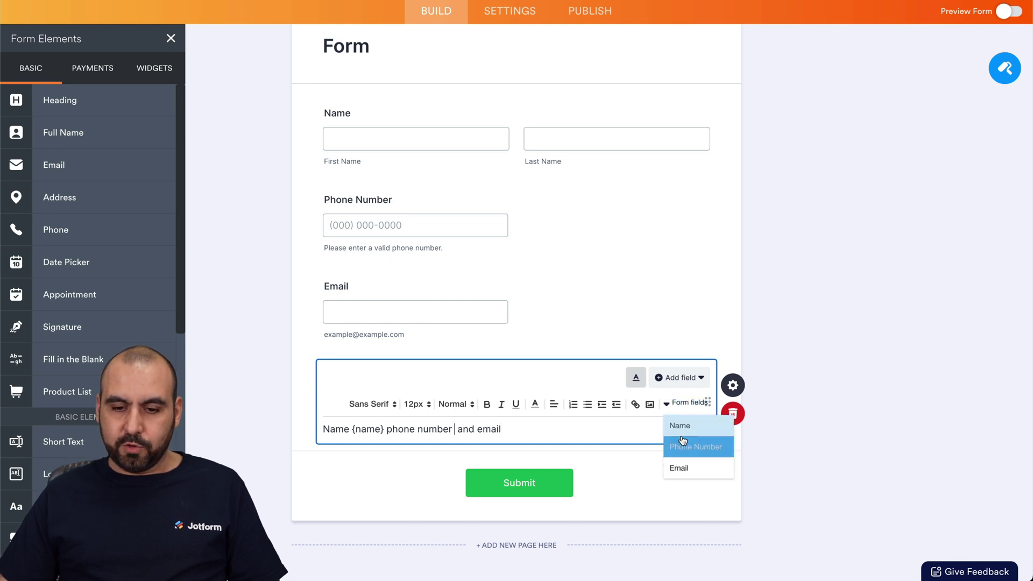
left_click(694, 447)
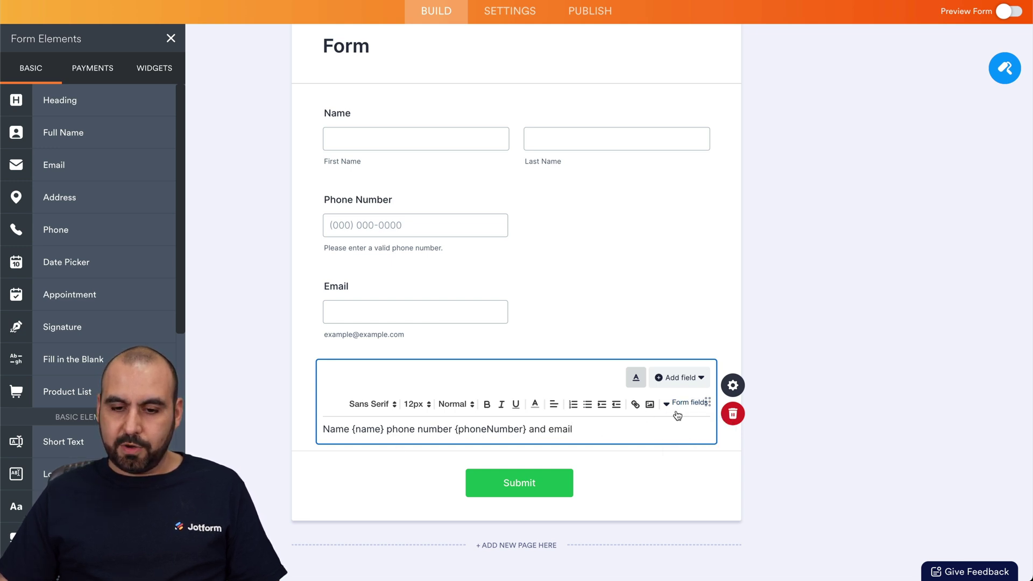
left_click(688, 403)
left_click(687, 466)
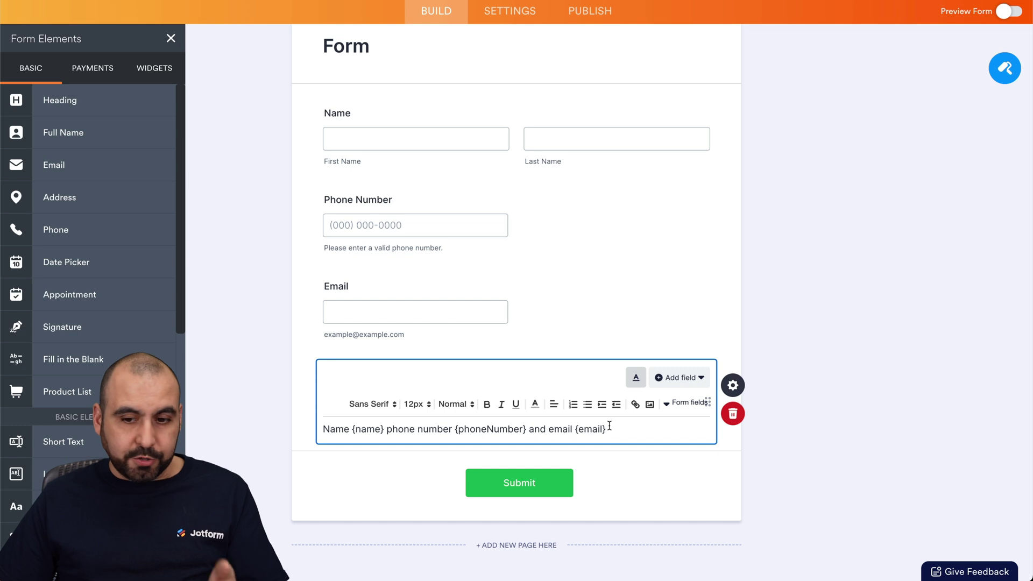
left_click(733, 385)
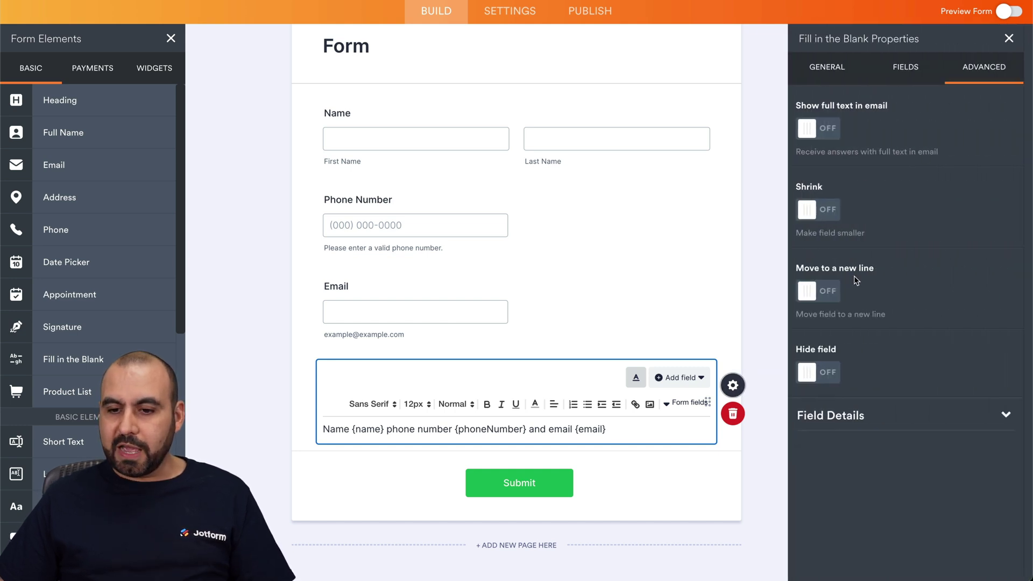
Step: Turn Hide field on for the combined Fill in the Blank field
left_click(819, 373)
left_click(708, 273)
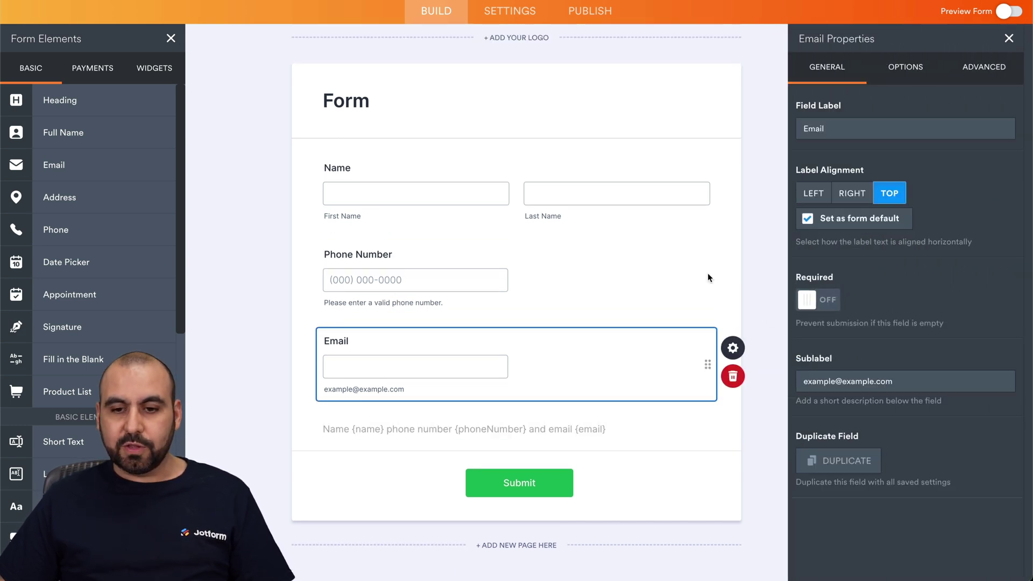
left_click(773, 204)
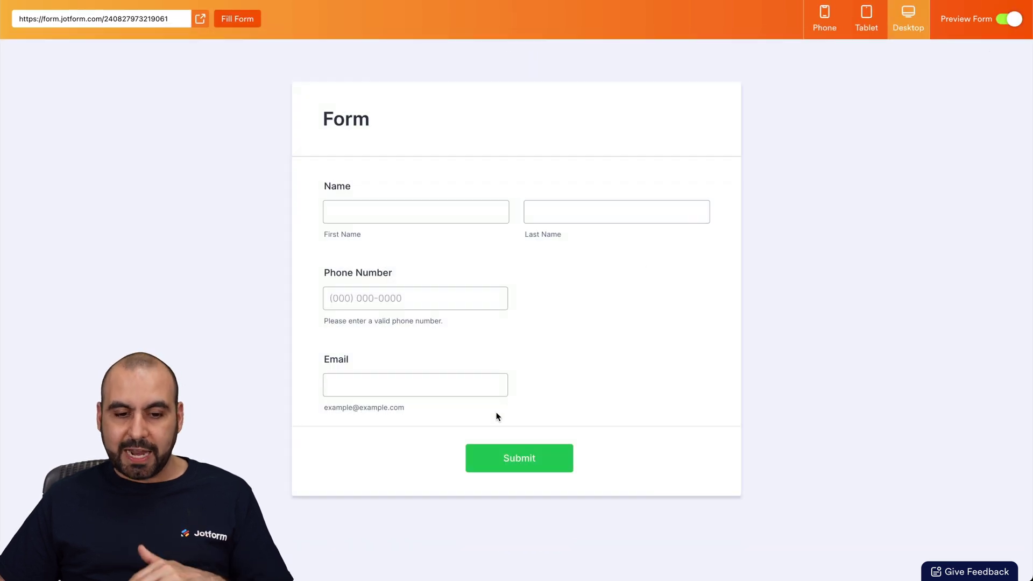
Step: Check in the form preview that only the Name, Phone Number and Email fields appear
left_click(423, 207)
left_click(604, 219)
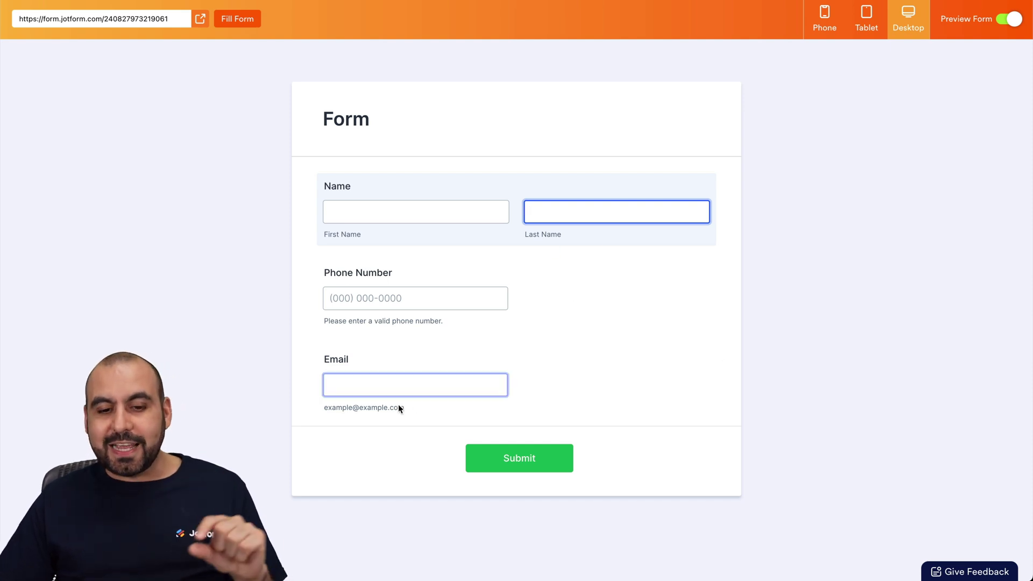
left_click(1001, 22)
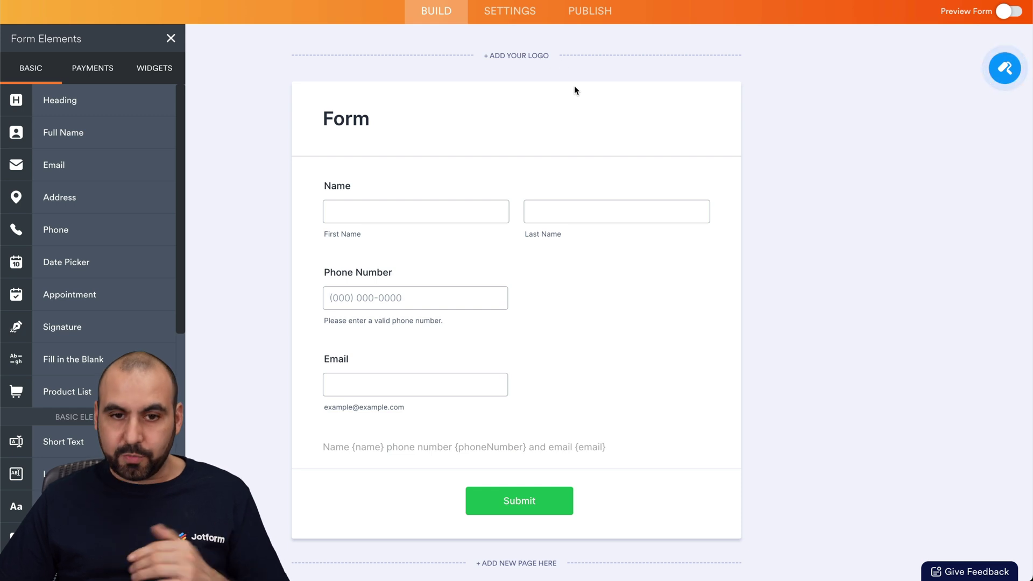
left_click(511, 15)
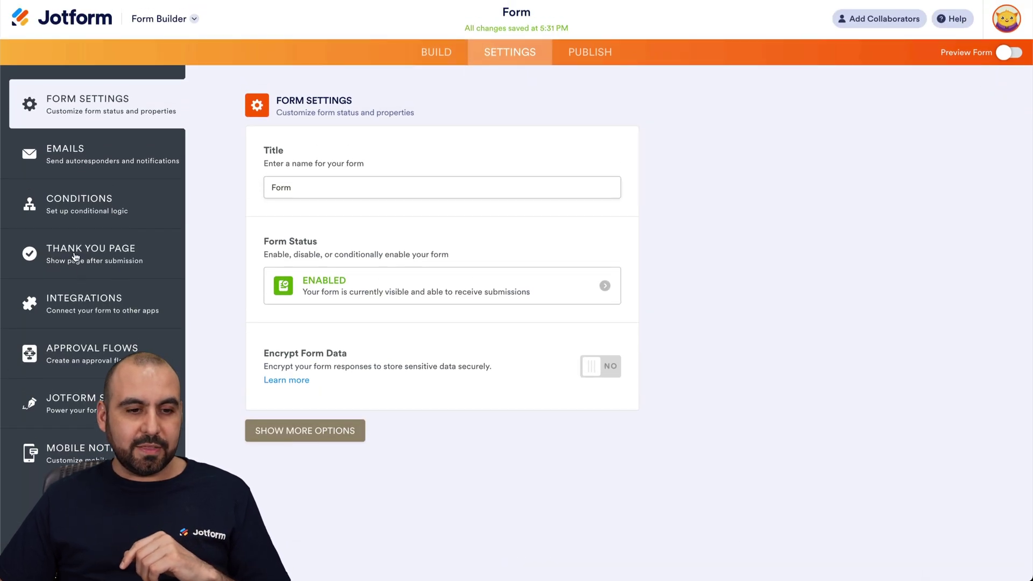
left_click(95, 156)
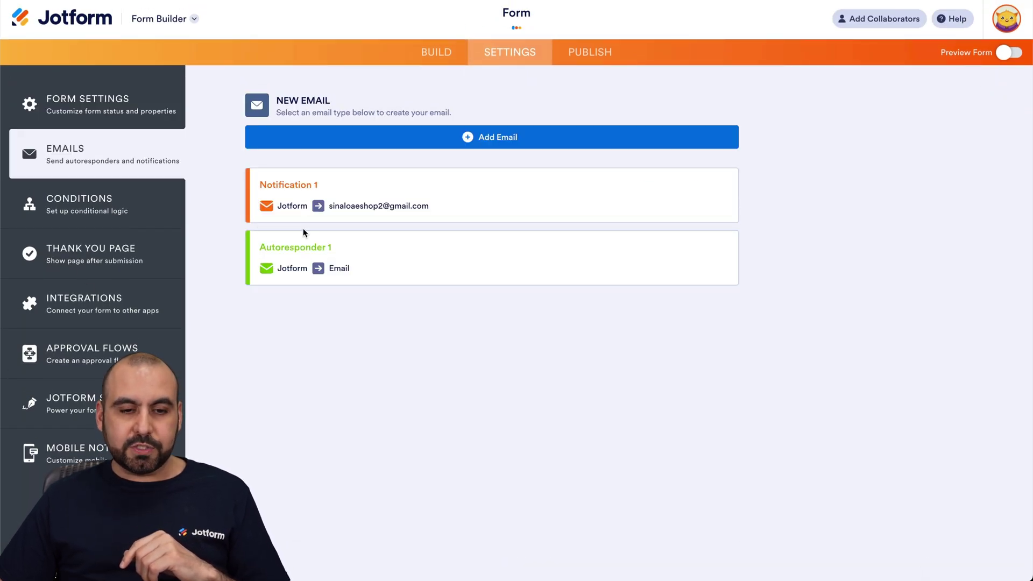
left_click(654, 195)
scroll(453, 285, "down", 4)
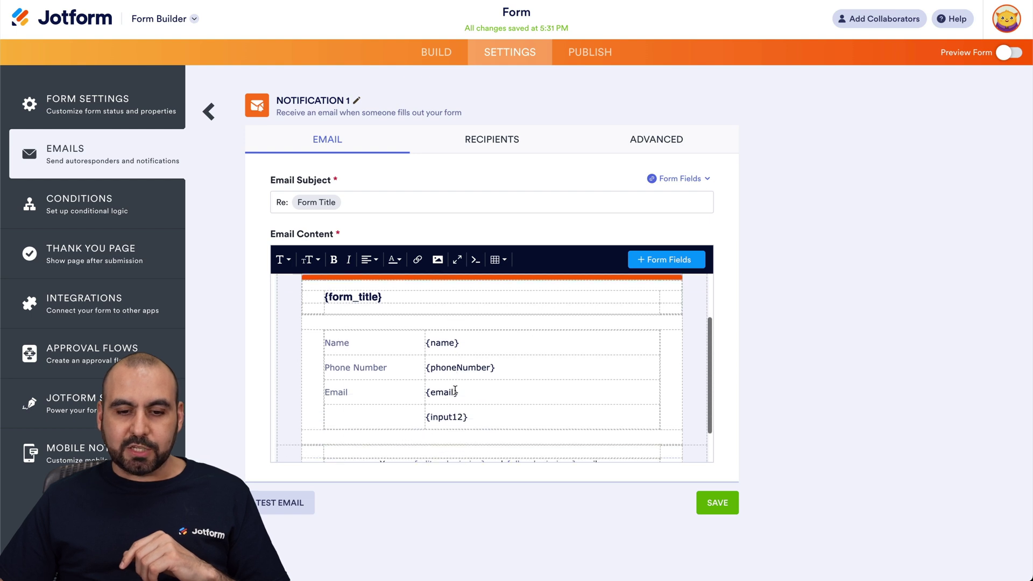
left_click(468, 347)
left_click_drag(469, 348, 345, 300)
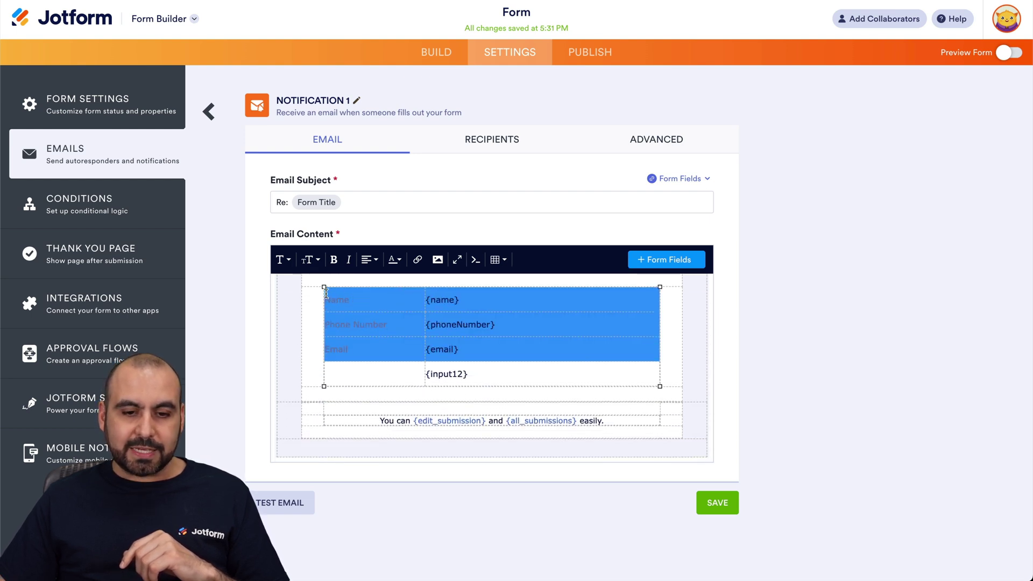
triple_click(470, 373)
left_click(470, 373)
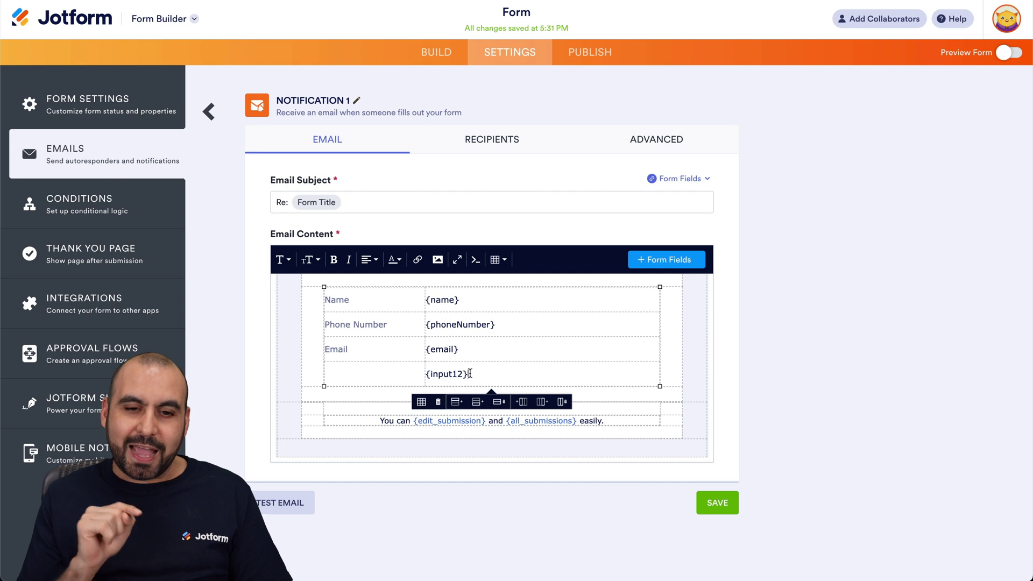
left_click(210, 113)
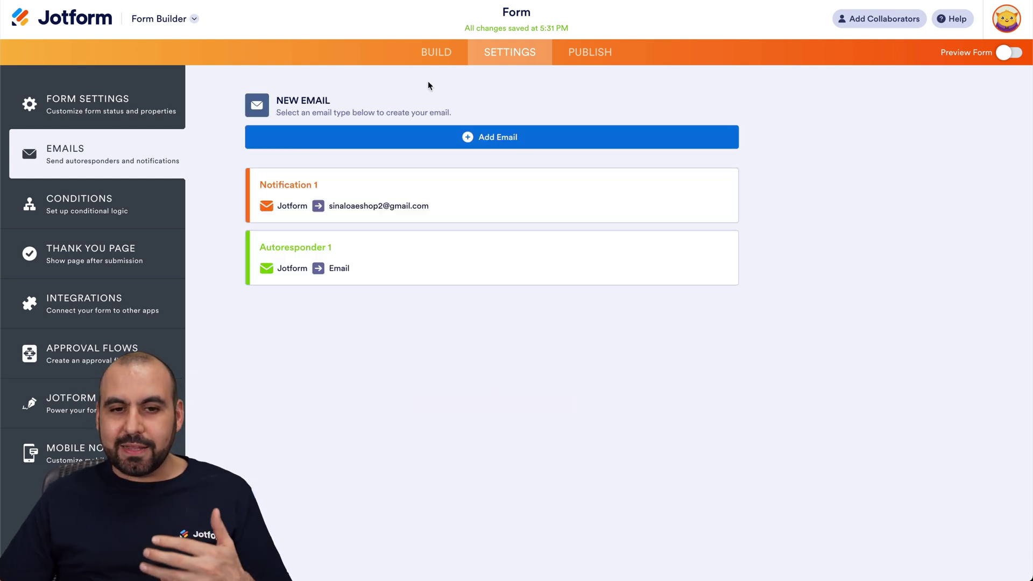
left_click(432, 60)
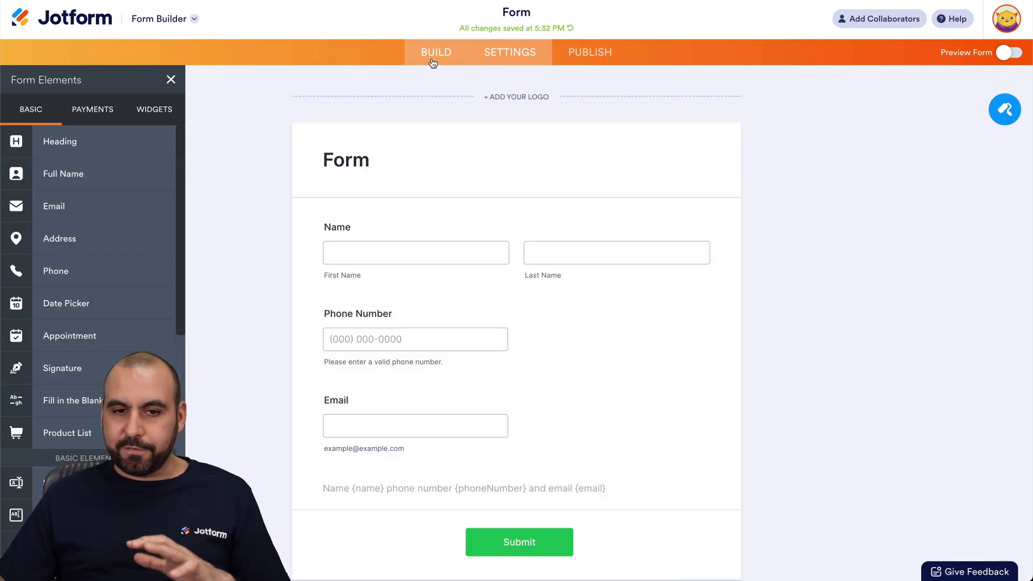
Step: Switch Hide field off in the combined field's Advanced properties
left_click(499, 488)
scroll(619, 436, "down", 2)
left_click(737, 387)
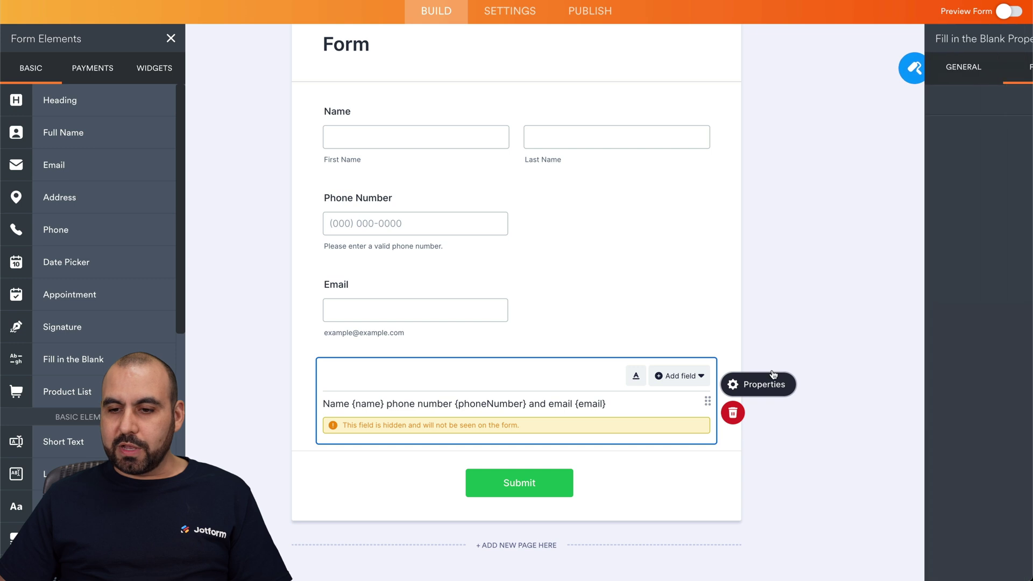
left_click(984, 66)
left_click(828, 371)
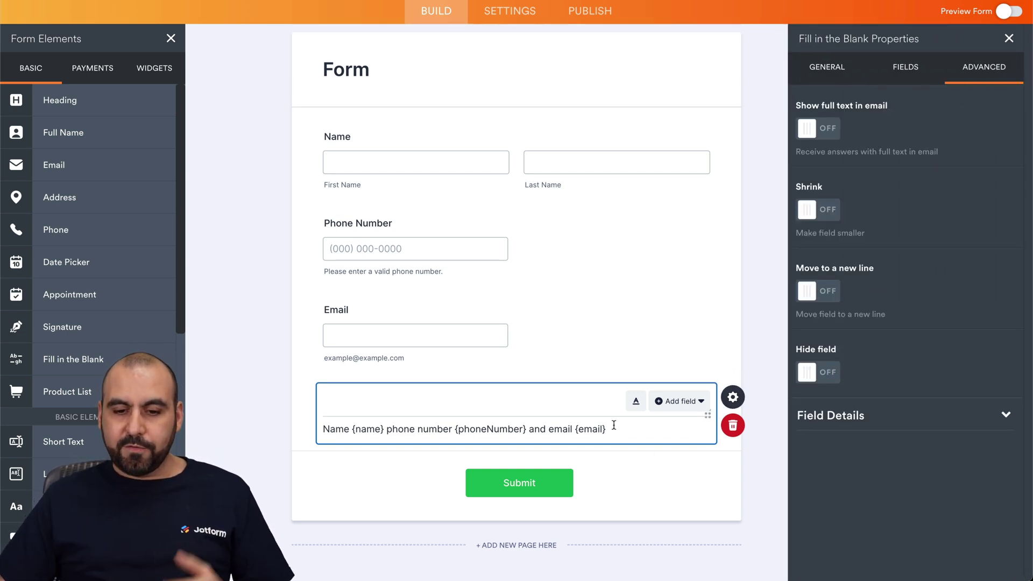
left_click(681, 402)
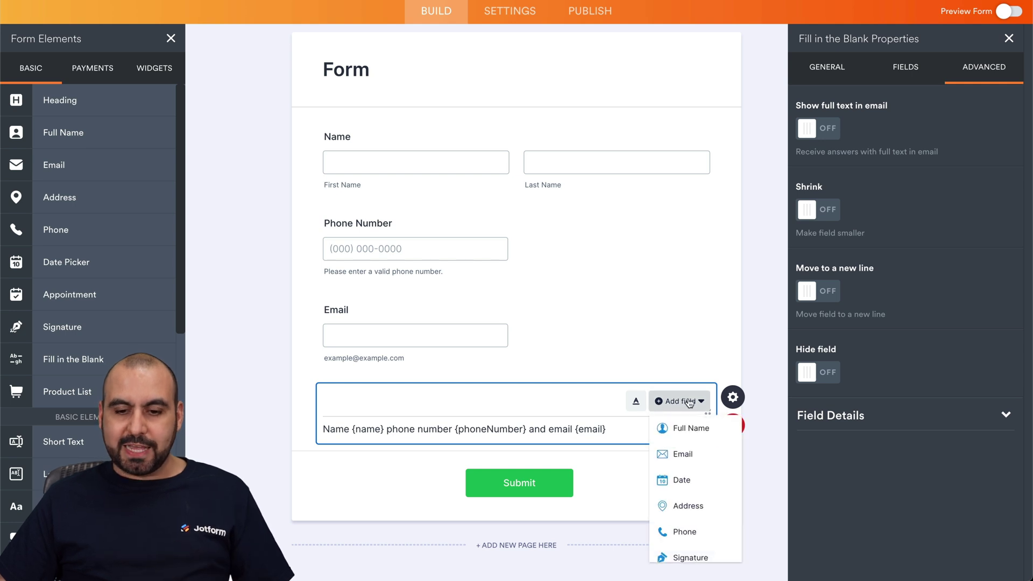
left_click(624, 434)
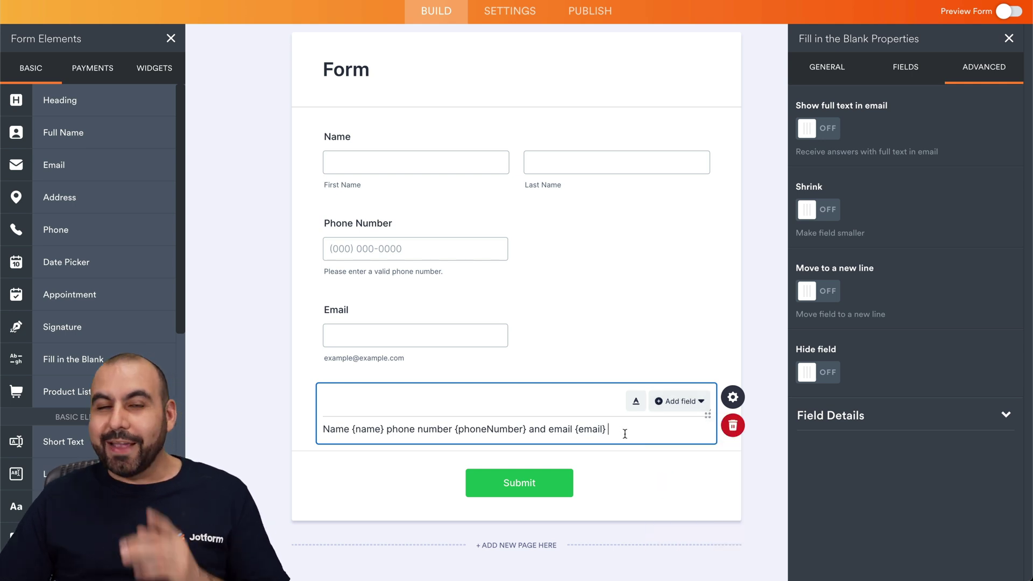